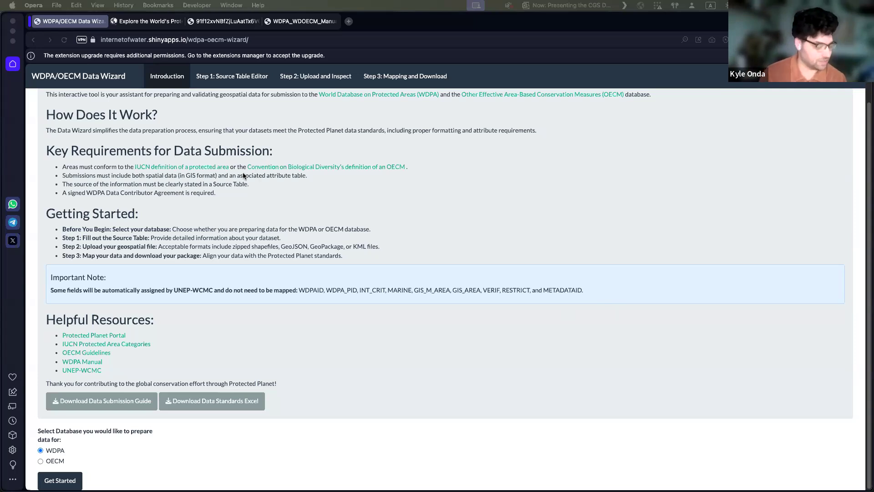
Step: Review the introduction page's key submission requirements, getting-started steps and important note
{"action": "scroll", "coordinate": [257, 167], "scroll_direction": "up", "scroll_amount": 2}
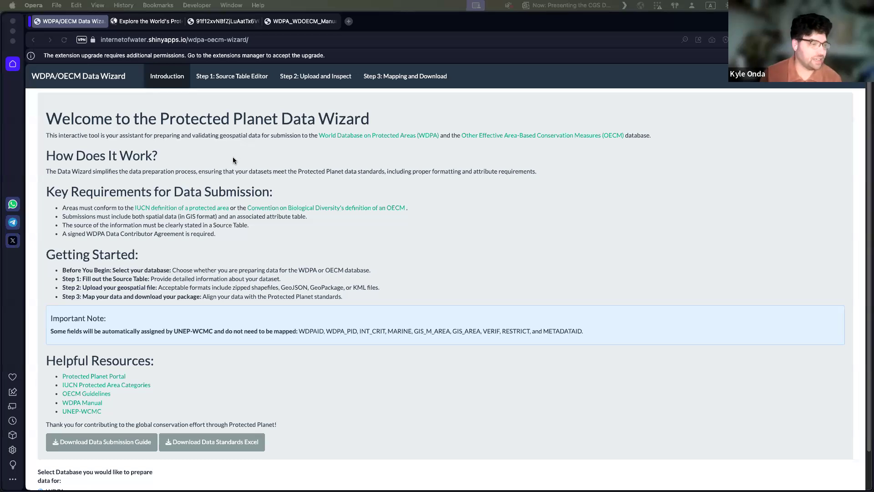
{"action": "scroll", "coordinate": [233, 158], "scroll_direction": "down", "scroll_amount": 1}
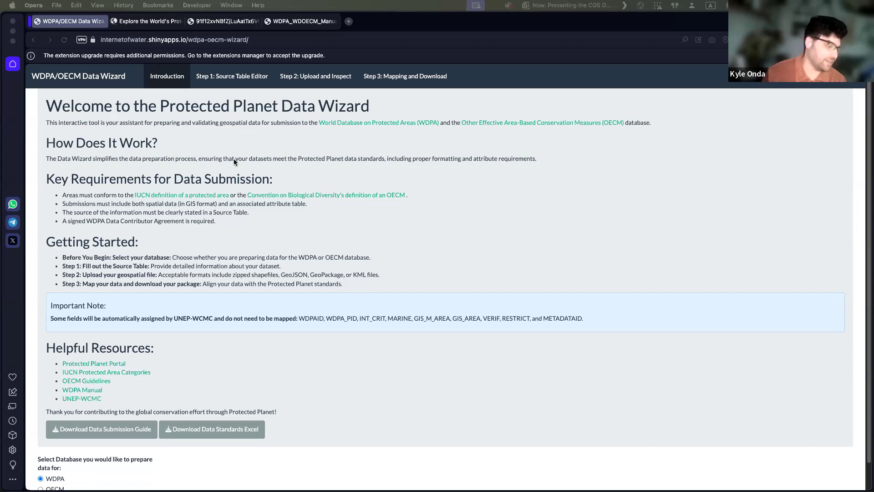
{"action": "scroll", "coordinate": [255, 175], "scroll_direction": "down", "scroll_amount": 1}
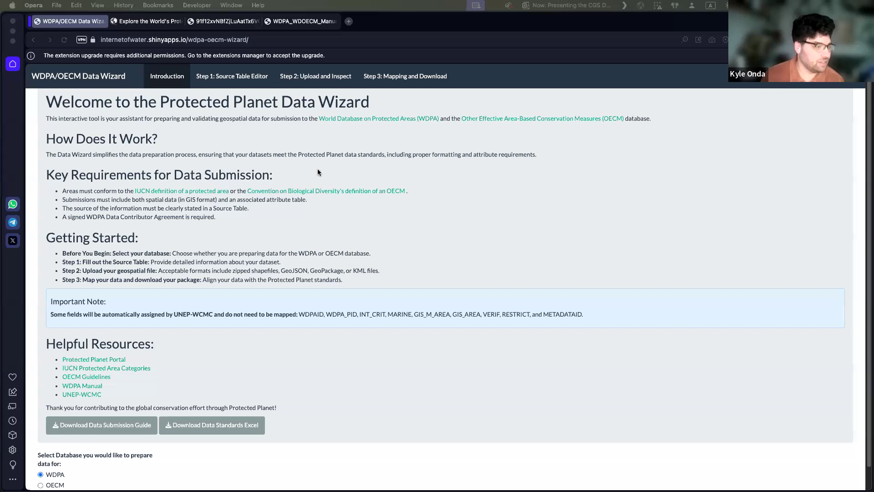
{"action": "scroll", "coordinate": [315, 163], "scroll_direction": "up", "scroll_amount": 1}
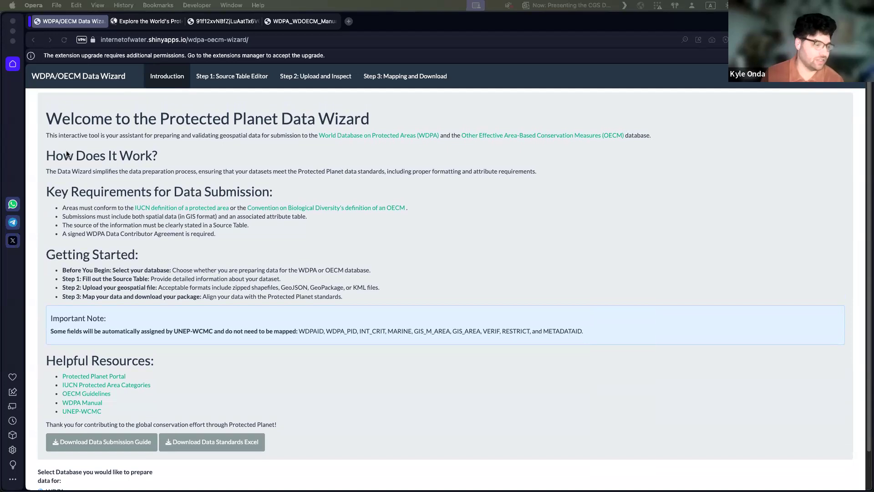
{"action": "scroll", "coordinate": [75, 150], "scroll_direction": "down", "scroll_amount": 1}
{"action": "scroll", "coordinate": [77, 146], "scroll_direction": "down", "scroll_amount": 2}
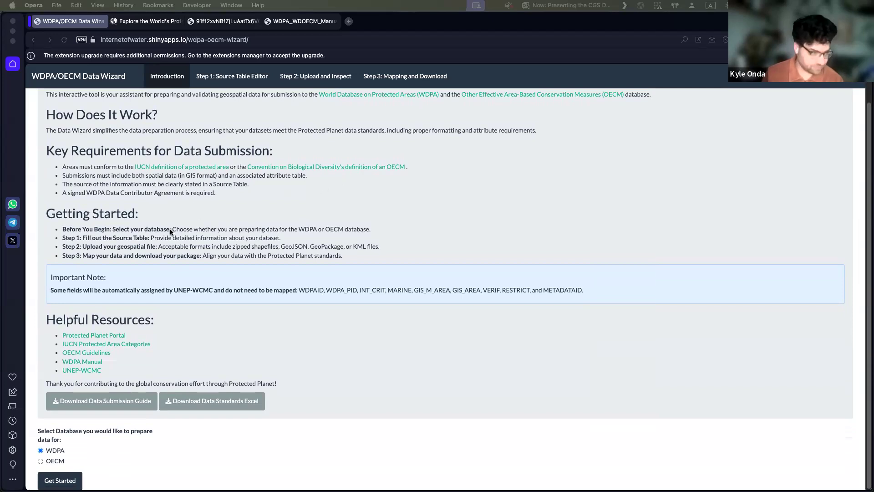
{"action": "left_click_drag", "start_coordinate": [59, 228], "coordinate": [281, 238]}
{"action": "left_click", "coordinate": [359, 286]}
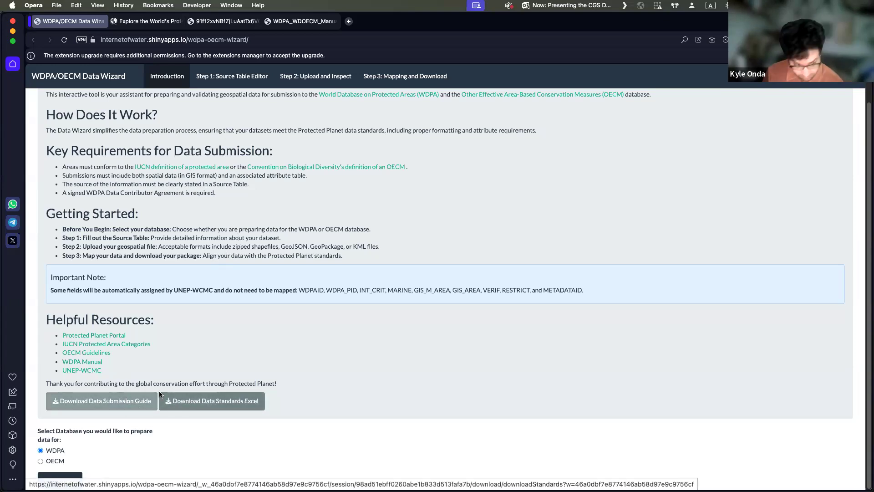
Step: Download the Data Submission Guide and read through its definitions, spatial data standards and source information sections
{"action": "left_click", "coordinate": [126, 404]}
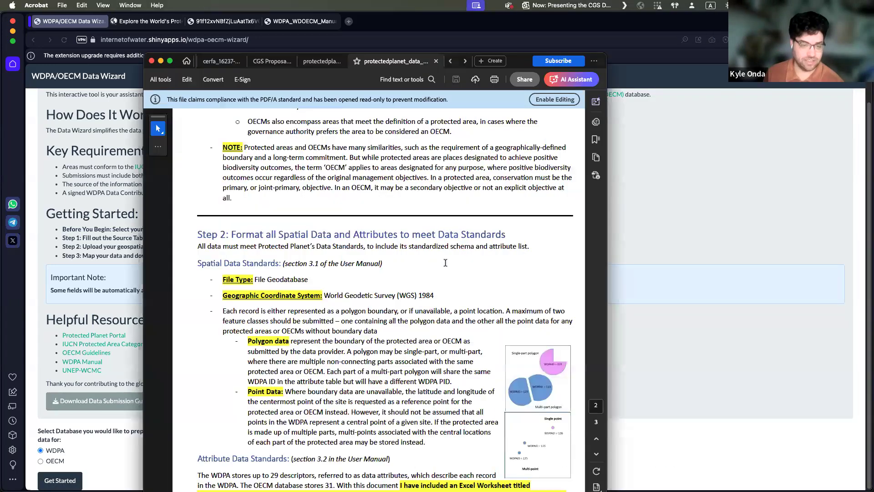
{"action": "scroll", "coordinate": [445, 263], "scroll_direction": "down", "scroll_amount": 8}
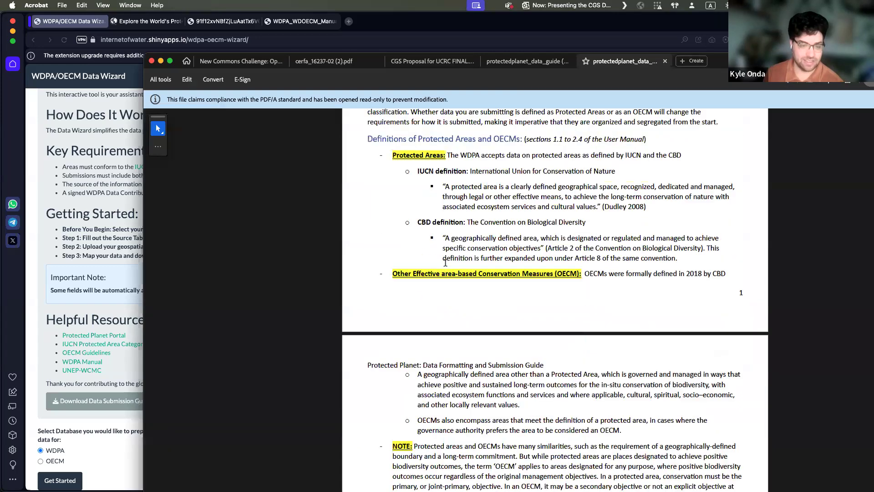
{"action": "scroll", "coordinate": [445, 263], "scroll_direction": "down", "scroll_amount": 10}
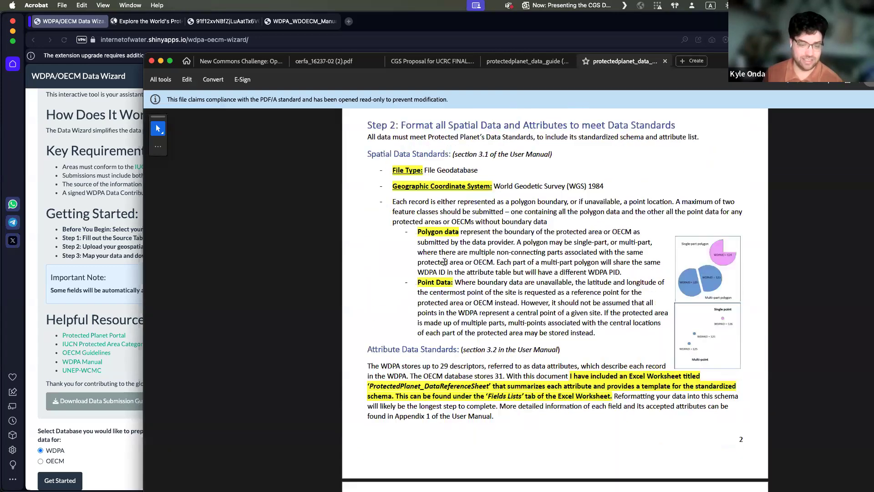
{"action": "scroll", "coordinate": [444, 263], "scroll_direction": "down", "scroll_amount": 6}
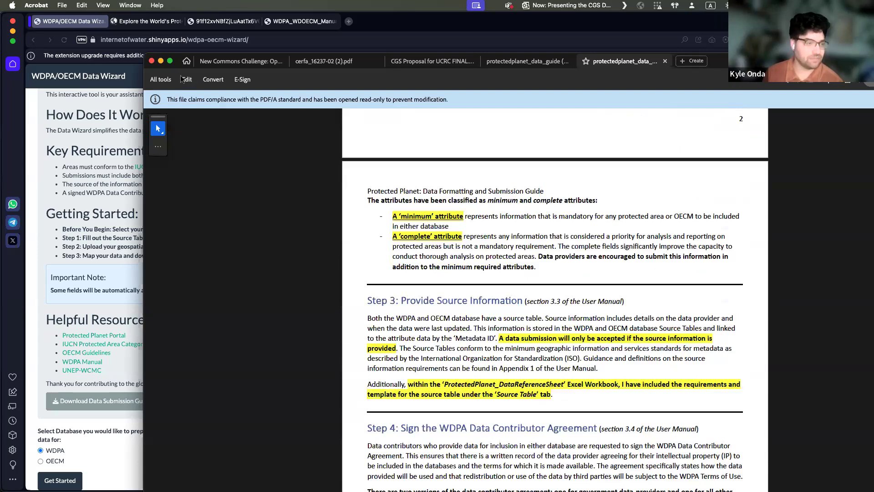
{"action": "left_click_drag", "start_coordinate": [569, 73], "coordinate": [873, 68]}
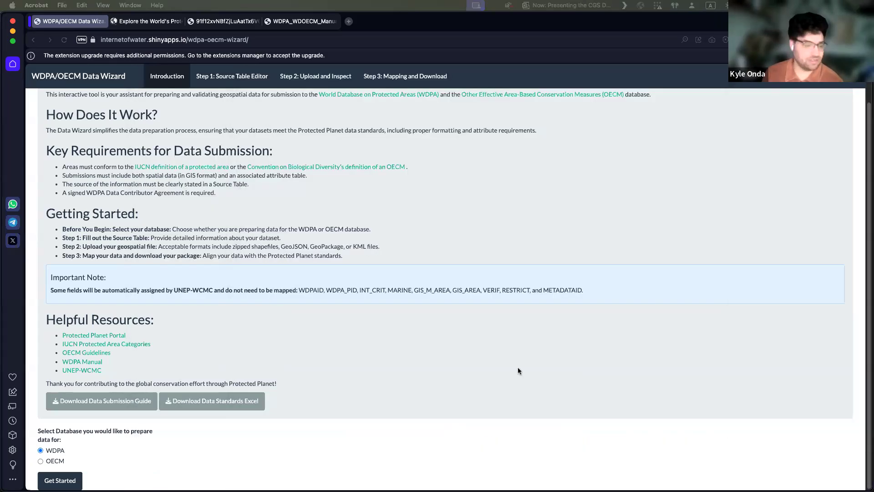
Step: Download the Data Standards Excel file, open it and review the field definitions in its Fields List sheet
{"action": "left_click", "coordinate": [302, 401]}
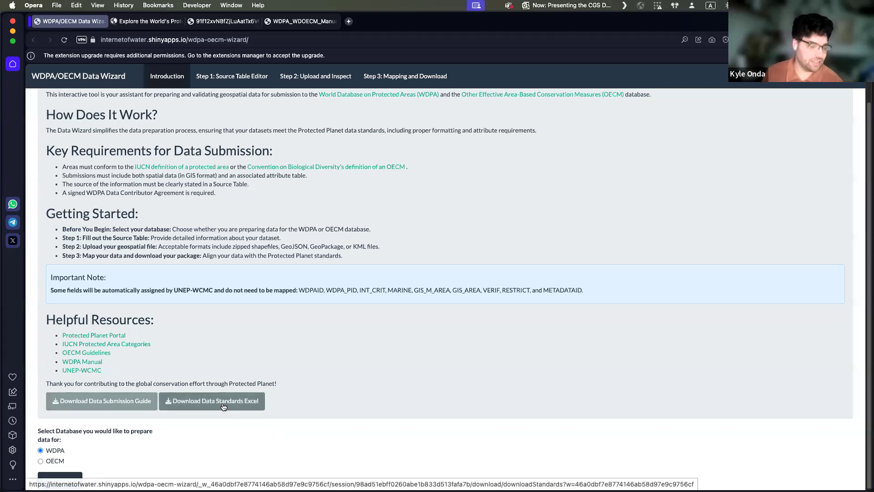
{"action": "left_click", "coordinate": [224, 406]}
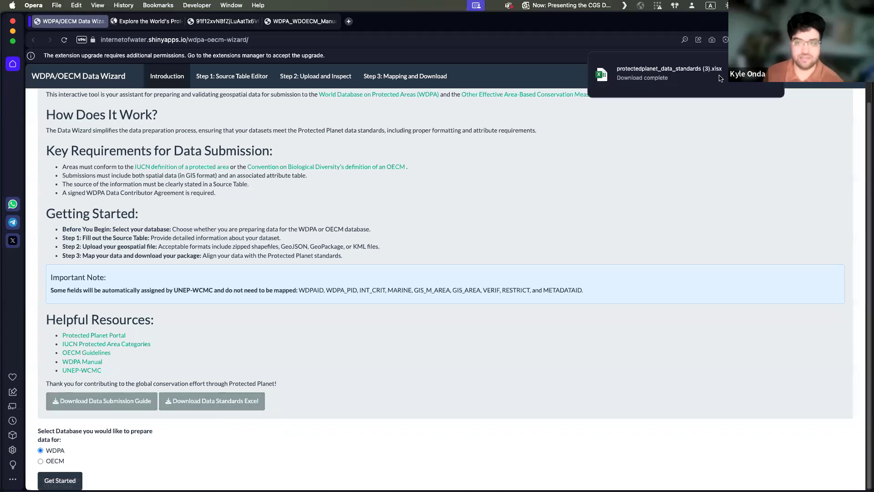
{"action": "left_click", "coordinate": [717, 78]}
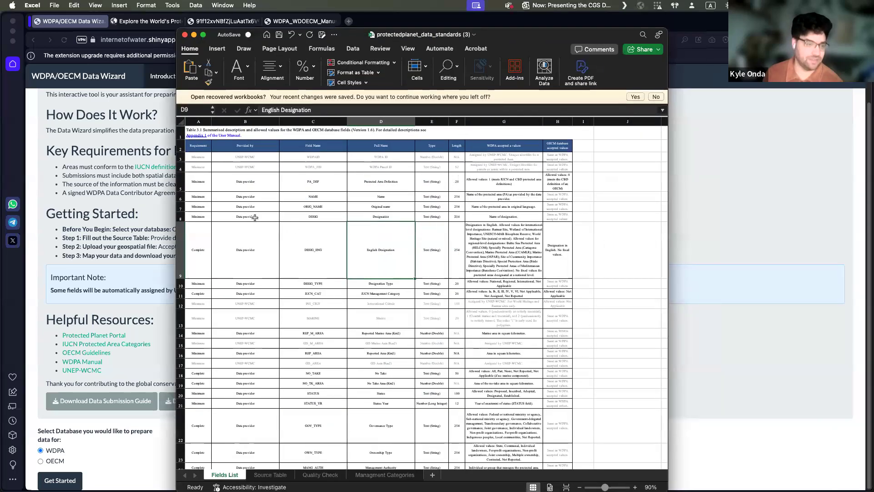
{"action": "scroll", "coordinate": [318, 214], "scroll_direction": "down", "scroll_amount": 1}
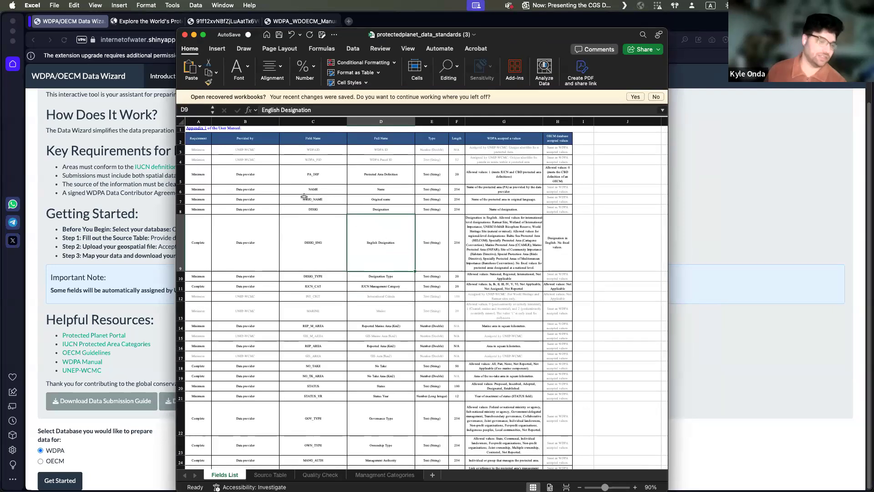
{"action": "scroll", "coordinate": [314, 185], "scroll_direction": "down", "scroll_amount": 5}
{"action": "scroll", "coordinate": [345, 200], "scroll_direction": "up", "scroll_amount": 5}
{"action": "left_click_drag", "start_coordinate": [512, 39], "coordinate": [873, 136]}
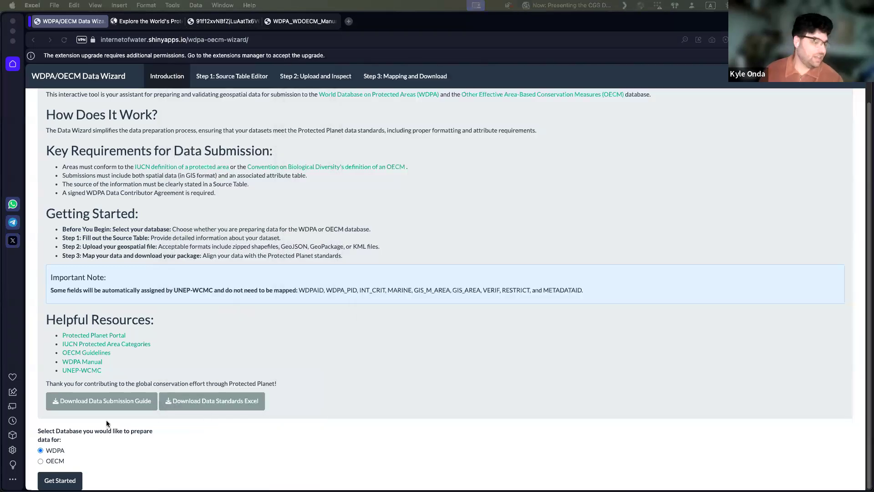
Step: Start data preparation for the WDPA database and look over the Source Table form's fields
{"action": "left_click", "coordinate": [60, 461]}
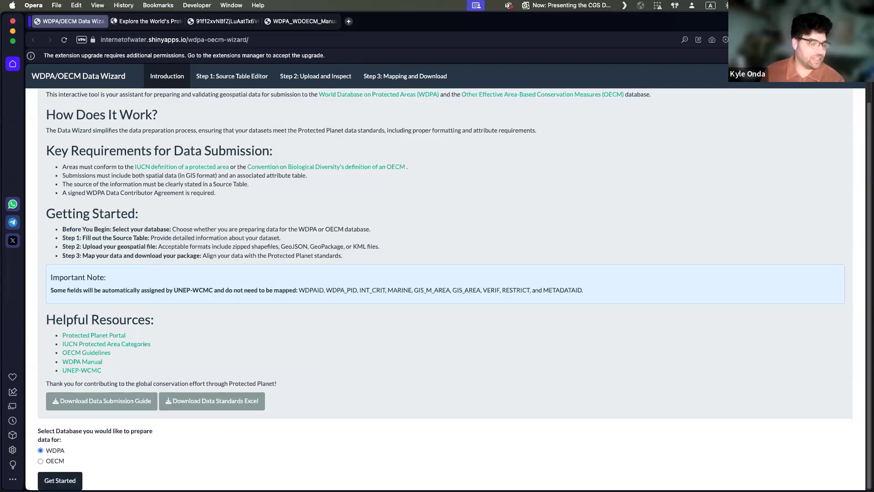
{"action": "left_click", "coordinate": [59, 480]}
{"action": "scroll", "coordinate": [241, 293], "scroll_direction": "up", "scroll_amount": 2}
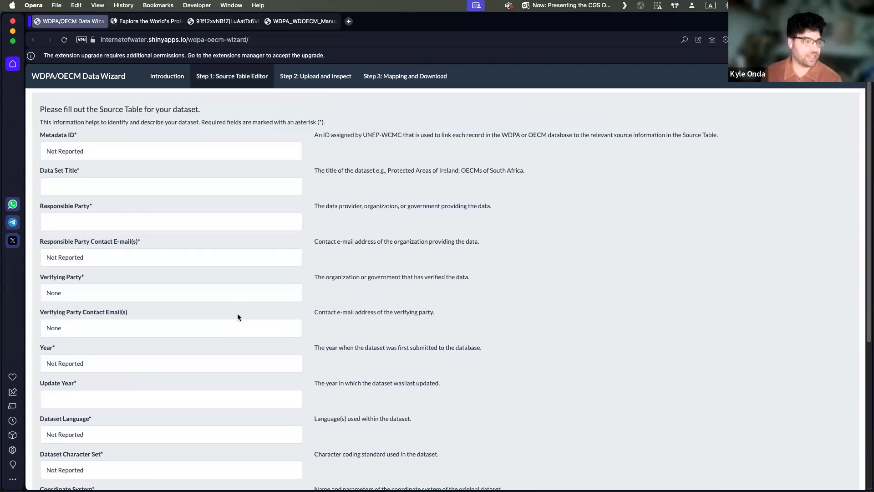
{"action": "scroll", "coordinate": [119, 161], "scroll_direction": "down", "scroll_amount": 3}
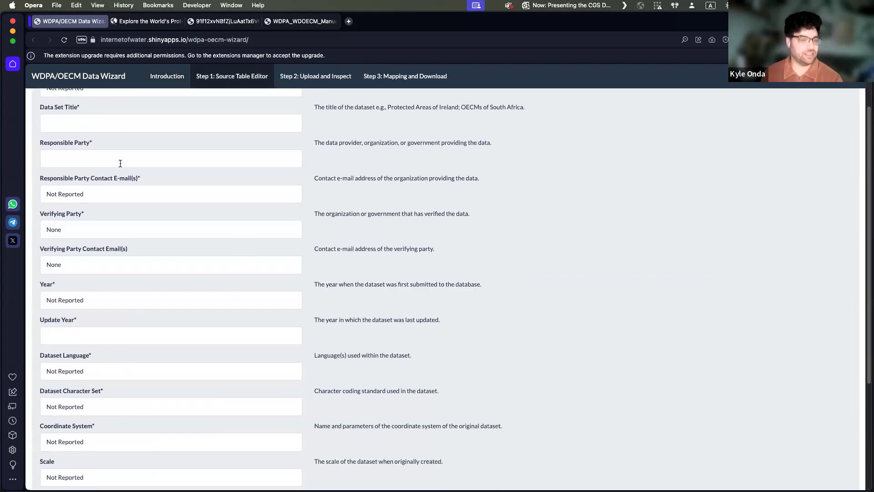
{"action": "scroll", "coordinate": [122, 187], "scroll_direction": "up", "scroll_amount": 3}
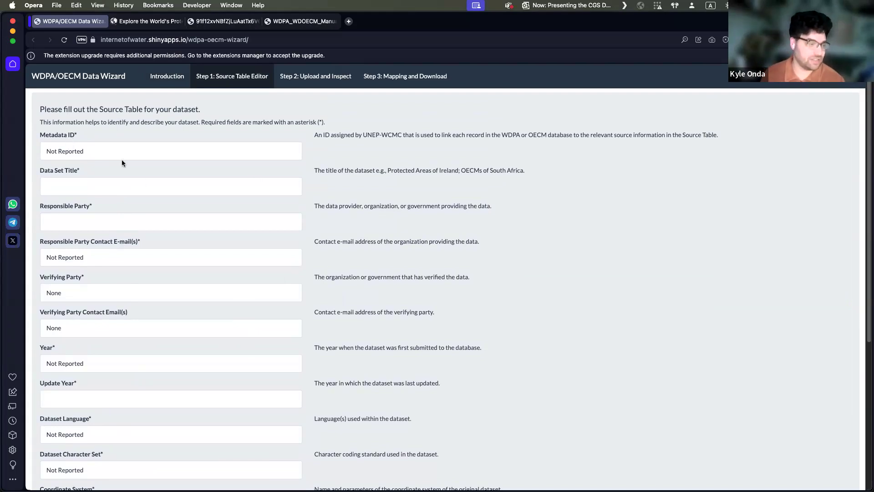
{"action": "scroll", "coordinate": [55, 180], "scroll_direction": "down", "scroll_amount": 3}
{"action": "scroll", "coordinate": [92, 176], "scroll_direction": "up", "scroll_amount": 3}
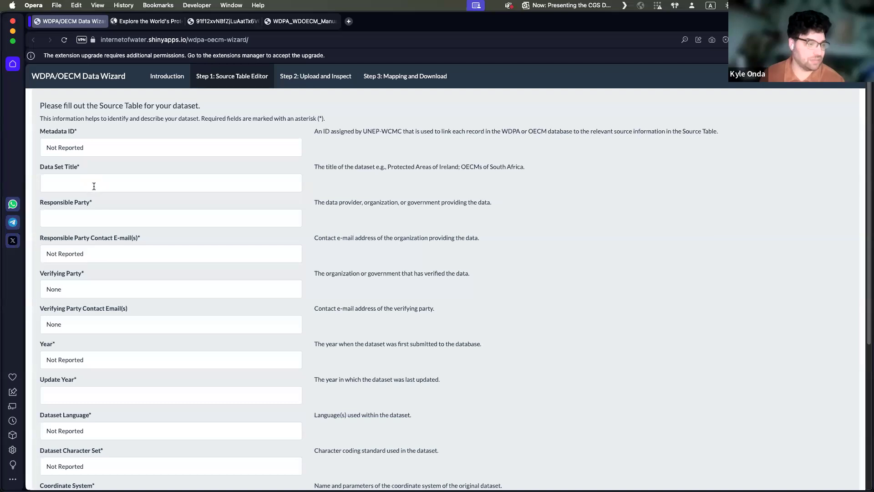
Step: Set the Data Set Title to dsfdsf in the Source Table form and save the metadata to proceed
{"action": "left_click", "coordinate": [93, 186]}
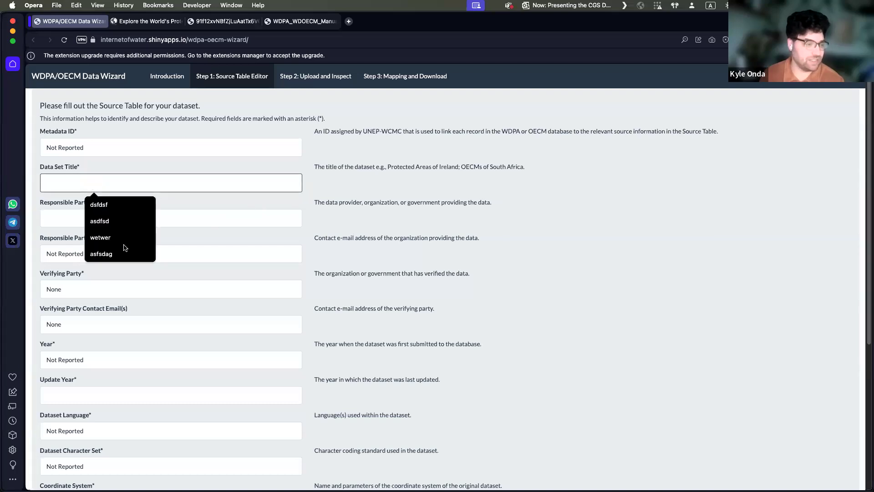
{"action": "left_click", "coordinate": [114, 205]}
{"action": "scroll", "coordinate": [214, 261], "scroll_direction": "down", "scroll_amount": 5}
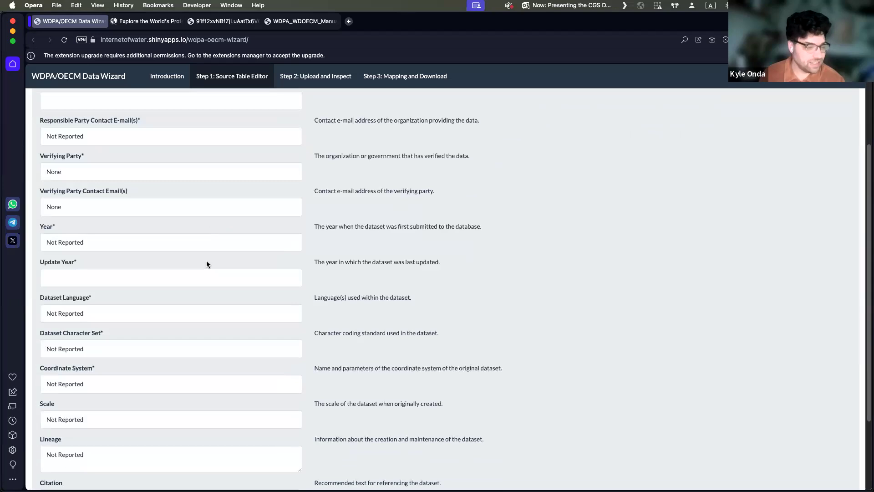
{"action": "scroll", "coordinate": [206, 264], "scroll_direction": "down", "scroll_amount": 2}
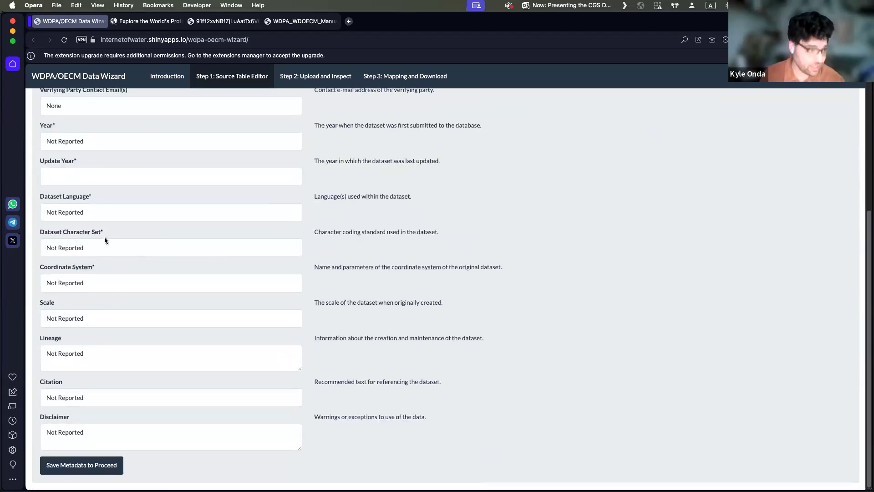
{"action": "scroll", "coordinate": [105, 243], "scroll_direction": "up", "scroll_amount": 2}
{"action": "scroll", "coordinate": [177, 248], "scroll_direction": "up", "scroll_amount": 3}
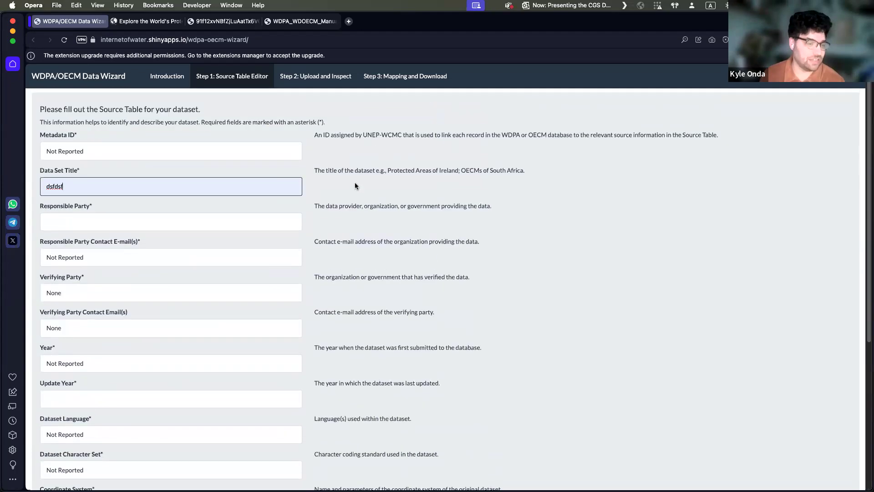
{"action": "scroll", "coordinate": [353, 182], "scroll_direction": "down", "scroll_amount": 4}
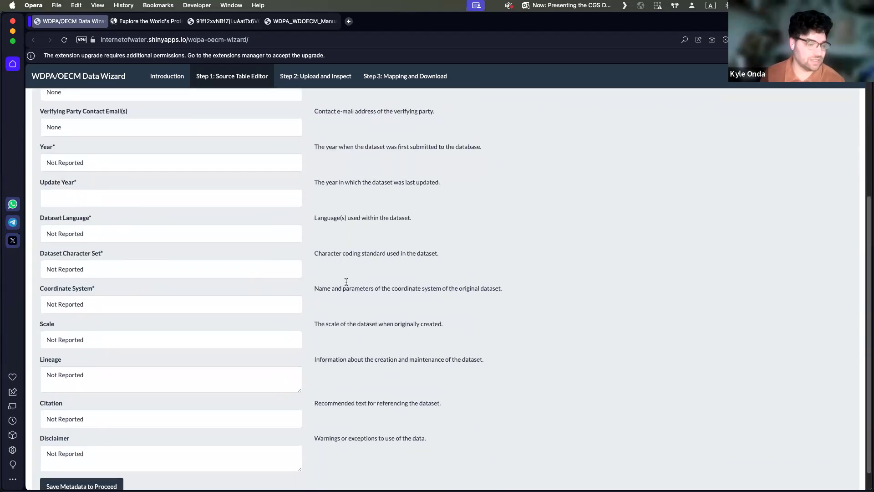
{"action": "scroll", "coordinate": [181, 345], "scroll_direction": "down", "scroll_amount": 1}
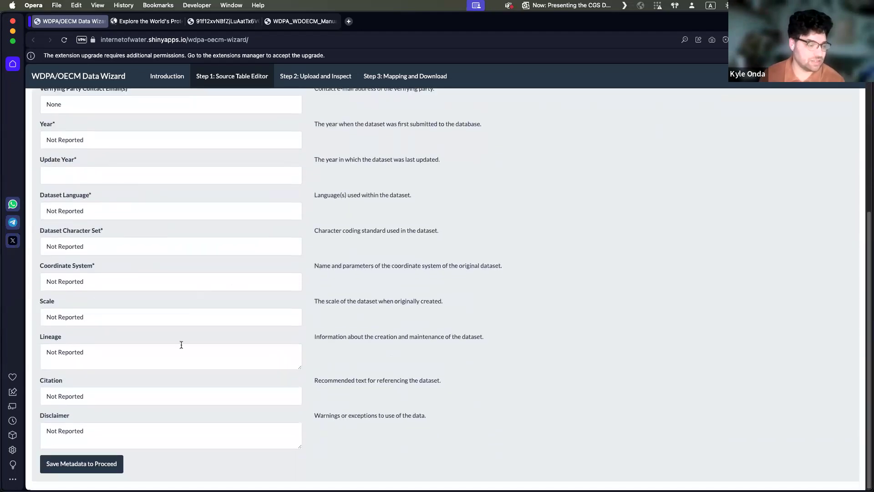
{"action": "left_click", "coordinate": [74, 465]}
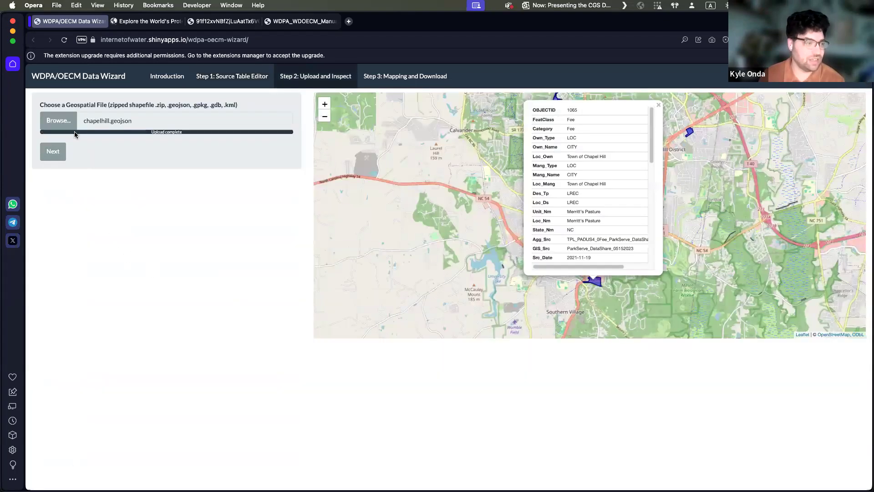
Step: Upload chapelhill.geojson from the IOLC folder as the geospatial file
{"action": "left_click", "coordinate": [59, 121]}
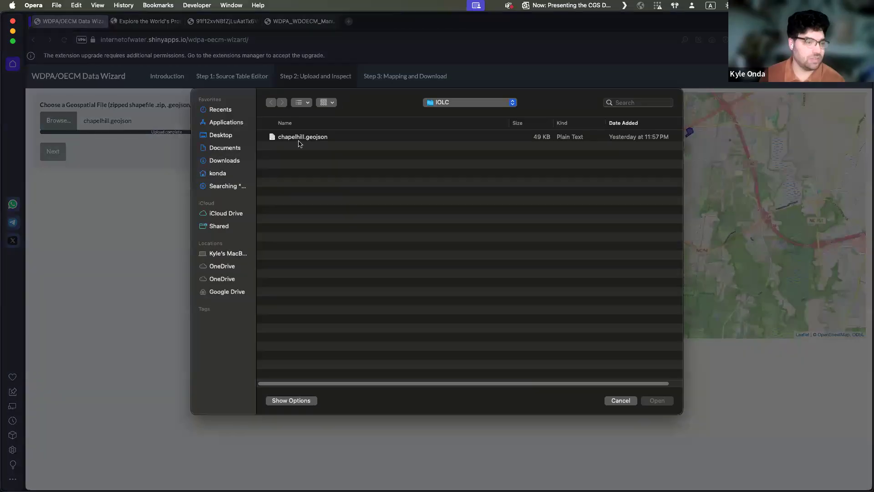
{"action": "left_click", "coordinate": [286, 137]}
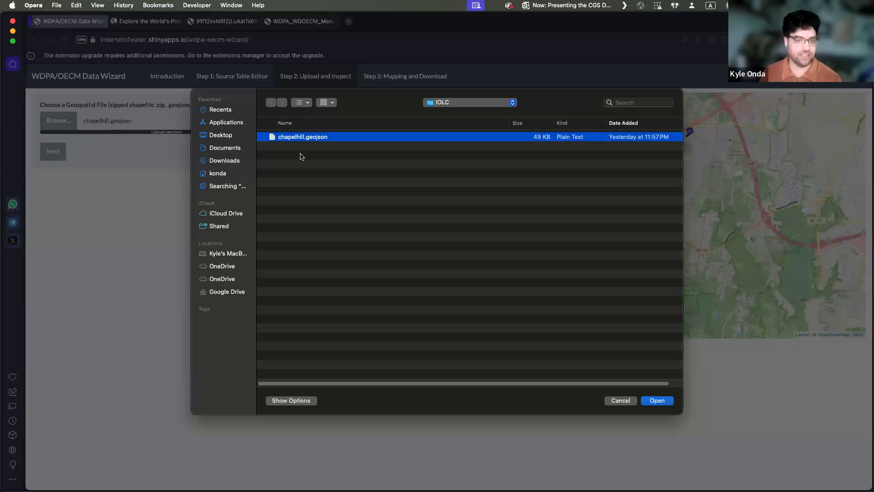
{"action": "left_click", "coordinate": [653, 401]}
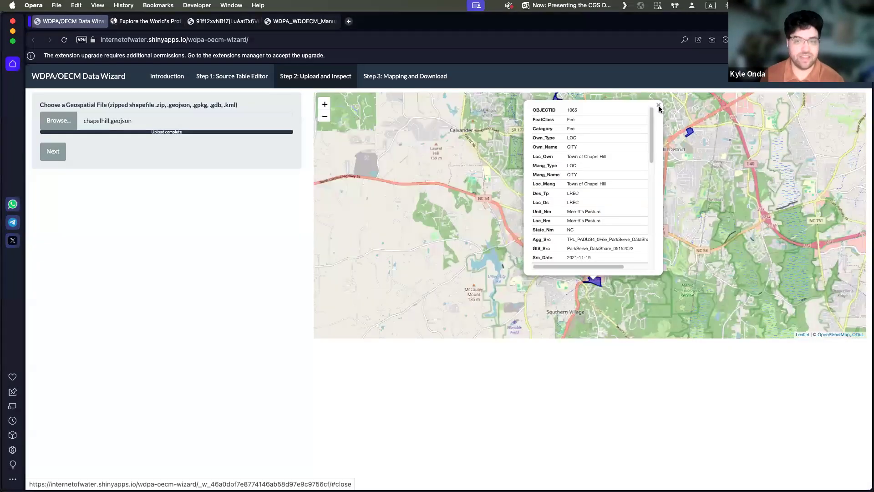
Step: Dismiss the open attribute popup, examine the uploaded polygons around Chapel Hill and view the Hope Gardens polygon's attributes
{"action": "left_click", "coordinate": [658, 105]}
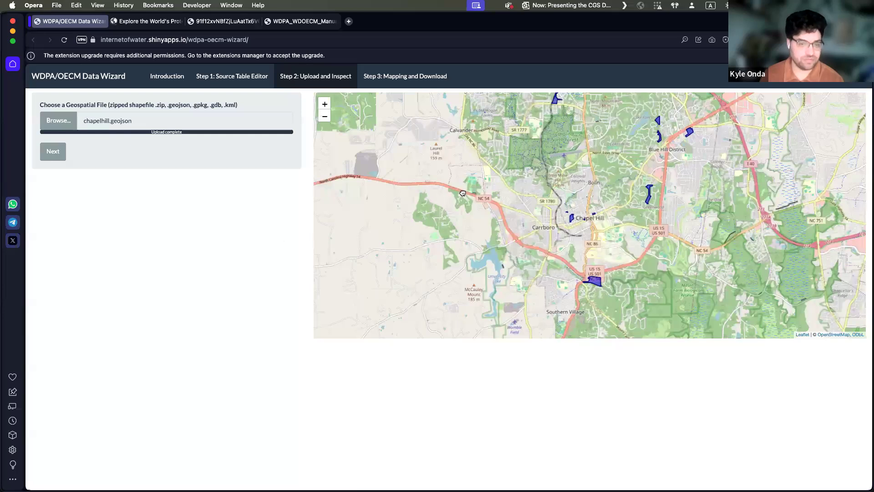
{"action": "scroll", "coordinate": [475, 214], "scroll_direction": "down", "scroll_amount": 2}
{"action": "scroll", "coordinate": [466, 213], "scroll_direction": "up", "scroll_amount": 5}
{"action": "left_click_drag", "start_coordinate": [609, 195], "coordinate": [390, 196]}
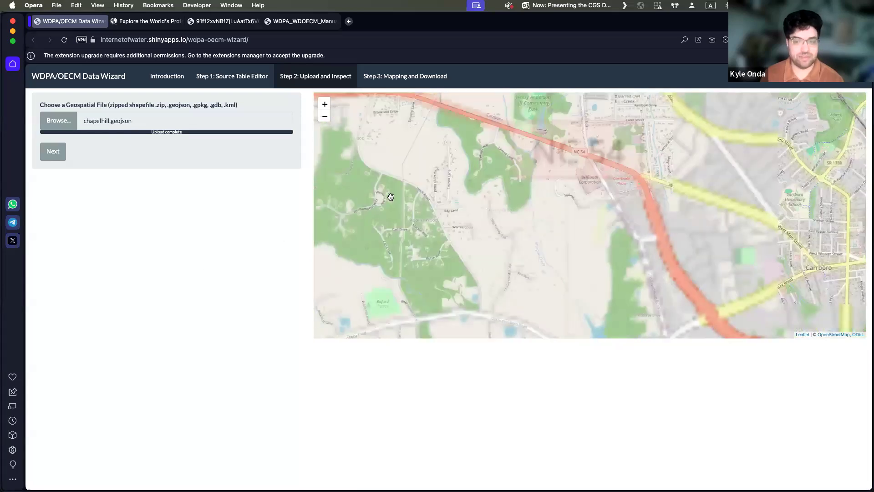
{"action": "scroll", "coordinate": [576, 204], "scroll_direction": "down", "scroll_amount": 2}
{"action": "left_click_drag", "start_coordinate": [654, 219], "coordinate": [553, 204]}
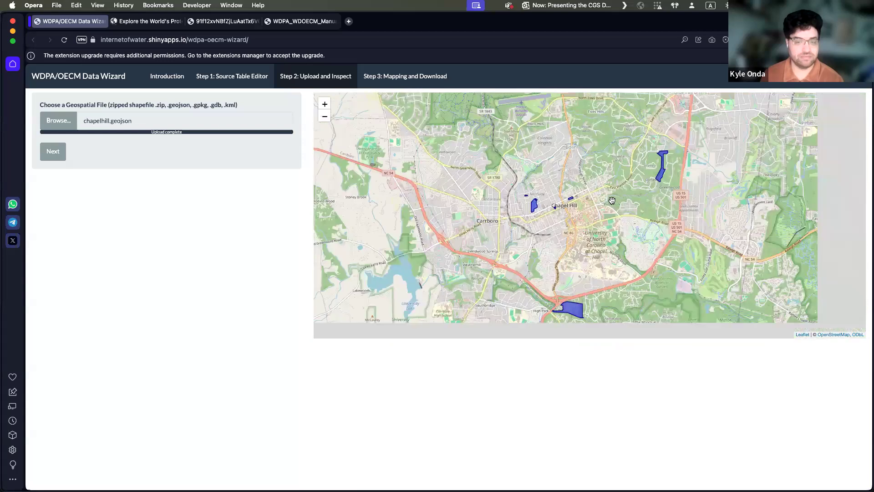
{"action": "scroll", "coordinate": [522, 242], "scroll_direction": "down", "scroll_amount": 2}
{"action": "left_click_drag", "start_coordinate": [530, 117], "coordinate": [517, 147]}
{"action": "left_click_drag", "start_coordinate": [529, 198], "coordinate": [531, 191]}
{"action": "left_click", "coordinate": [503, 130]}
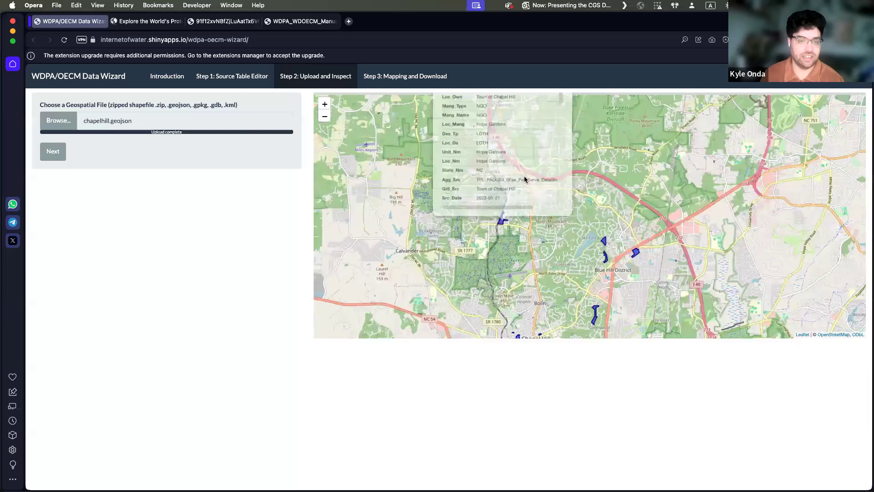
Step: Examine the uploaded polygons around Chapel Hill, view the Lower Booker Creek Trail polygon's attributes and dismiss its popup
{"action": "scroll", "coordinate": [560, 136], "scroll_direction": "down", "scroll_amount": 10}
{"action": "scroll", "coordinate": [559, 146], "scroll_direction": "up", "scroll_amount": 8}
{"action": "scroll", "coordinate": [559, 141], "scroll_direction": "down", "scroll_amount": 6}
{"action": "scroll", "coordinate": [561, 136], "scroll_direction": "up", "scroll_amount": 3}
{"action": "scroll", "coordinate": [560, 136], "scroll_direction": "down", "scroll_amount": 8}
{"action": "scroll", "coordinate": [559, 155], "scroll_direction": "up", "scroll_amount": 4}
{"action": "scroll", "coordinate": [559, 157], "scroll_direction": "up", "scroll_amount": 5}
{"action": "left_click", "coordinate": [603, 295]}
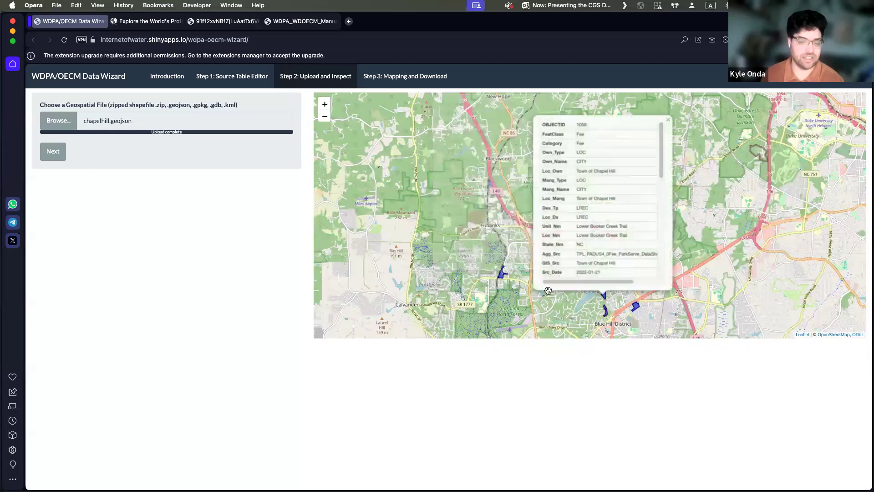
{"action": "mouse_move", "coordinate": [660, 149]}
{"action": "left_mouse_down"}
{"action": "mouse_move", "coordinate": [649, 259]}
{"action": "mouse_move", "coordinate": [646, 156]}
{"action": "left_mouse_up"}
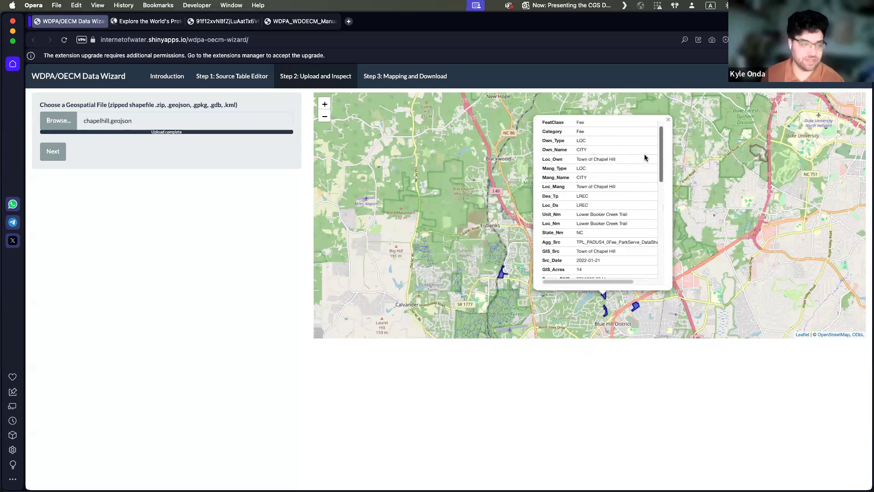
{"action": "left_click", "coordinate": [668, 123]}
{"action": "left_click_drag", "start_coordinate": [523, 266], "coordinate": [525, 114]}
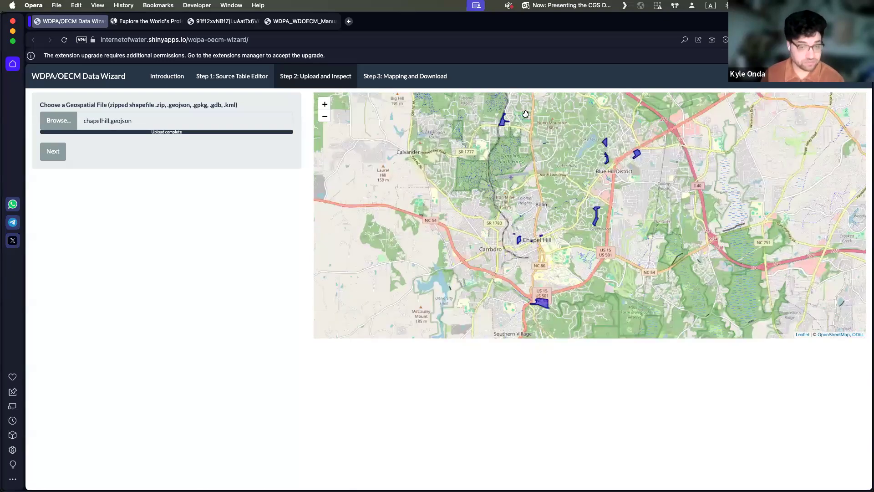
Step: Proceed to the mapping and download stage and look over the required and optional fields
{"action": "left_click", "coordinate": [53, 153]}
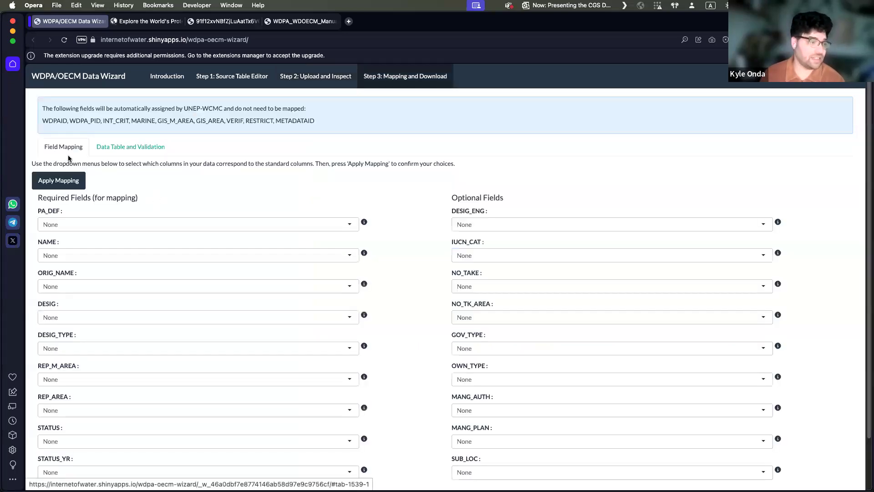
{"action": "scroll", "coordinate": [155, 209], "scroll_direction": "down", "scroll_amount": 1}
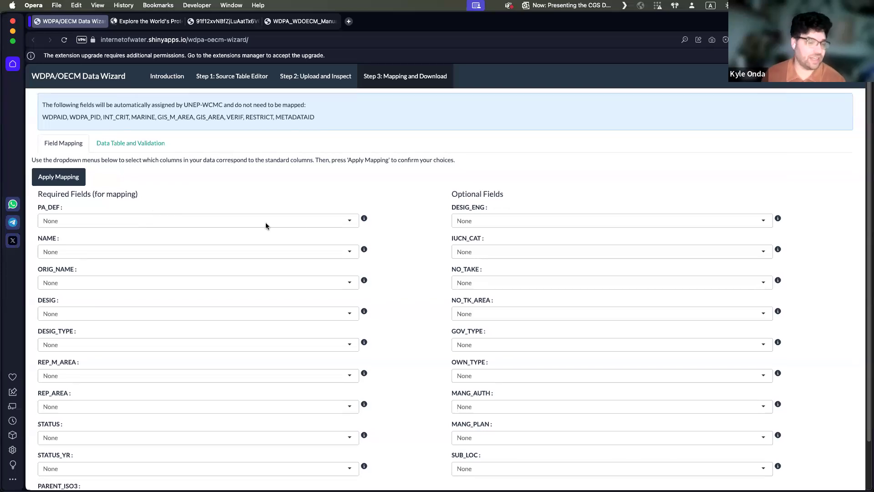
{"action": "scroll", "coordinate": [291, 223], "scroll_direction": "down", "scroll_amount": 3}
{"action": "scroll", "coordinate": [289, 224], "scroll_direction": "up", "scroll_amount": 3}
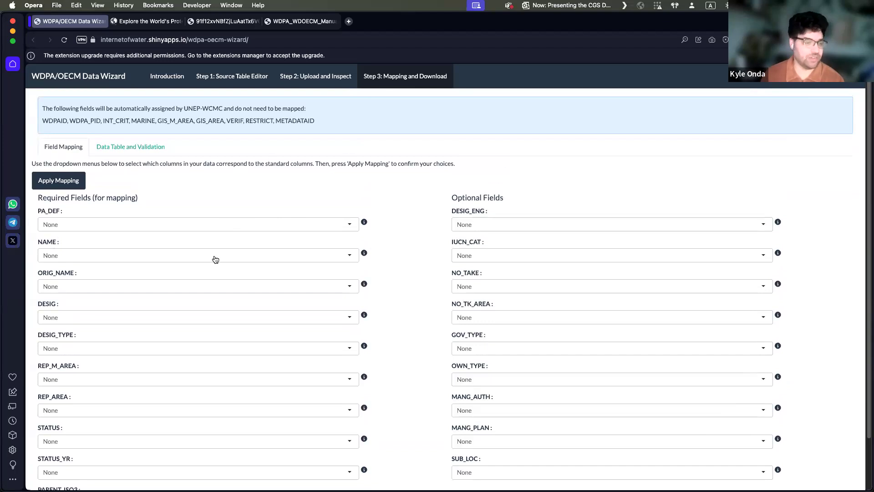
Step: Browse the source columns available for the NAME field and read the field's description
{"action": "left_click", "coordinate": [350, 254]}
{"action": "scroll", "coordinate": [324, 286], "scroll_direction": "down", "scroll_amount": 5}
{"action": "scroll", "coordinate": [323, 284], "scroll_direction": "down", "scroll_amount": 10}
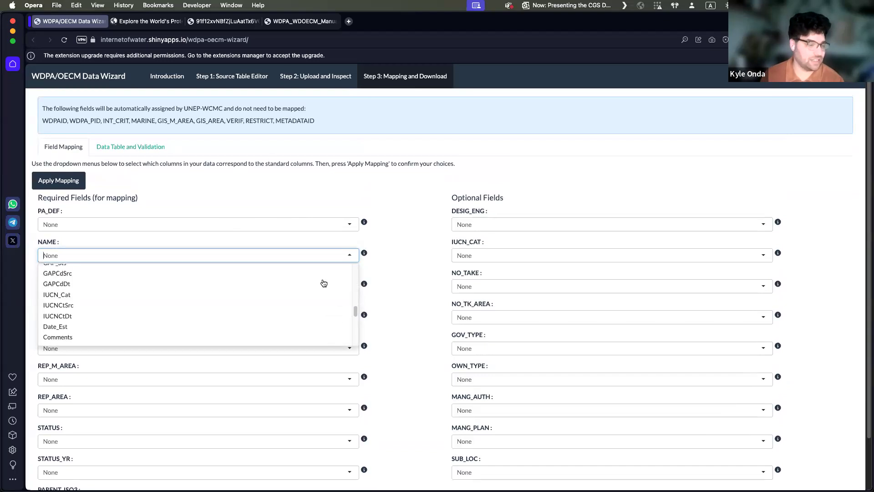
{"action": "scroll", "coordinate": [306, 309], "scroll_direction": "up", "scroll_amount": 15}
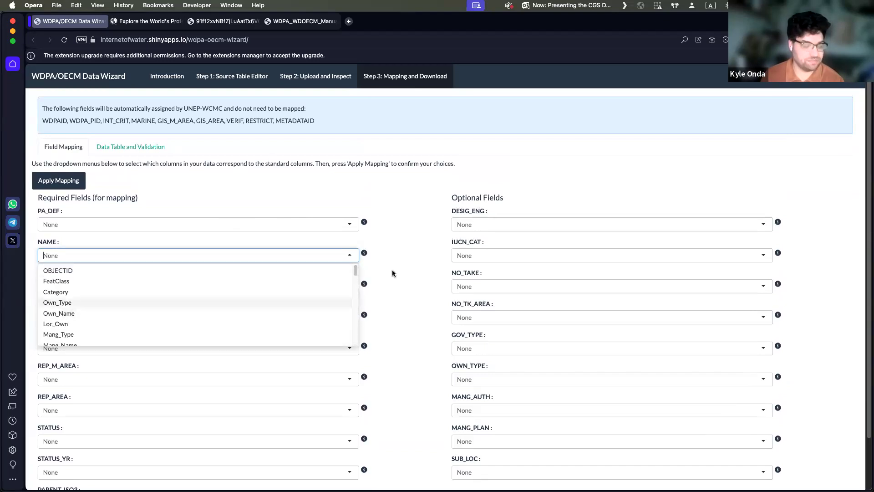
{"action": "left_click", "coordinate": [383, 253]}
{"action": "mouse_move", "coordinate": [363, 252]}
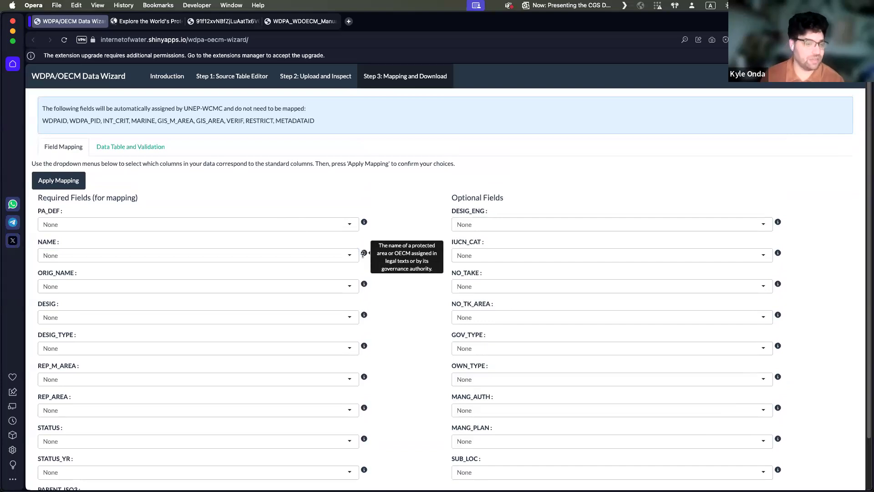
Step: Map the required NAME field to the d_Own_Name column
{"action": "left_click", "coordinate": [336, 257]}
{"action": "scroll", "coordinate": [314, 291], "scroll_direction": "down", "scroll_amount": 1}
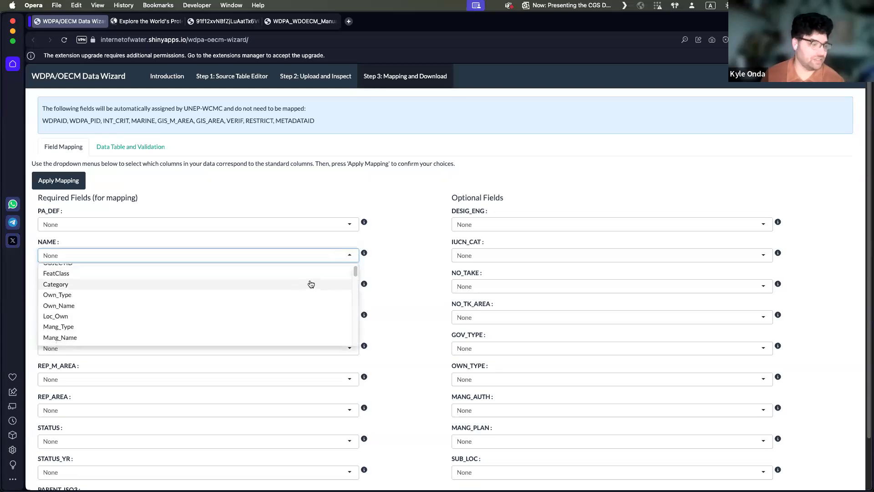
{"action": "scroll", "coordinate": [243, 301], "scroll_direction": "down", "scroll_amount": 4}
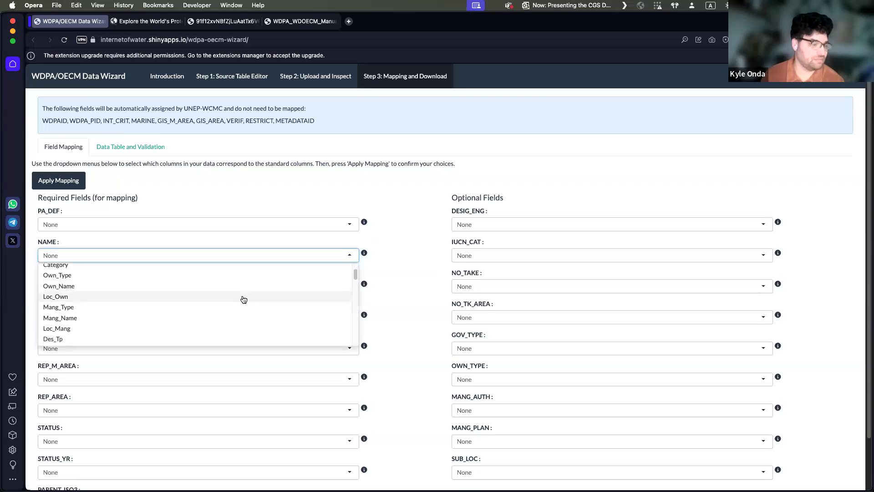
{"action": "scroll", "coordinate": [243, 298], "scroll_direction": "down", "scroll_amount": 5}
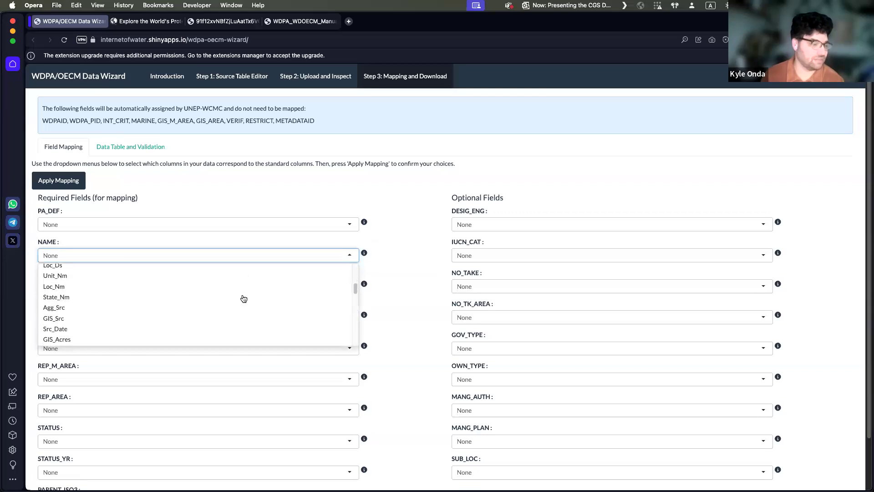
{"action": "scroll", "coordinate": [244, 298], "scroll_direction": "down", "scroll_amount": 5}
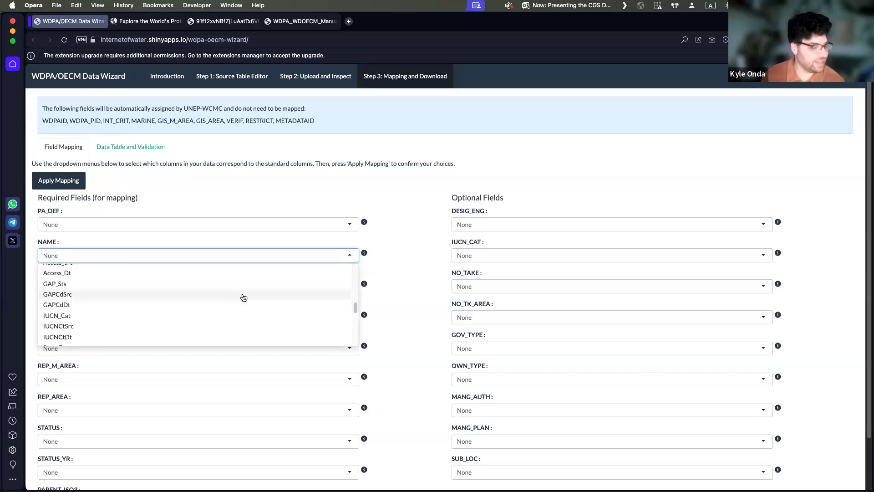
{"action": "scroll", "coordinate": [244, 298], "scroll_direction": "down", "scroll_amount": 5}
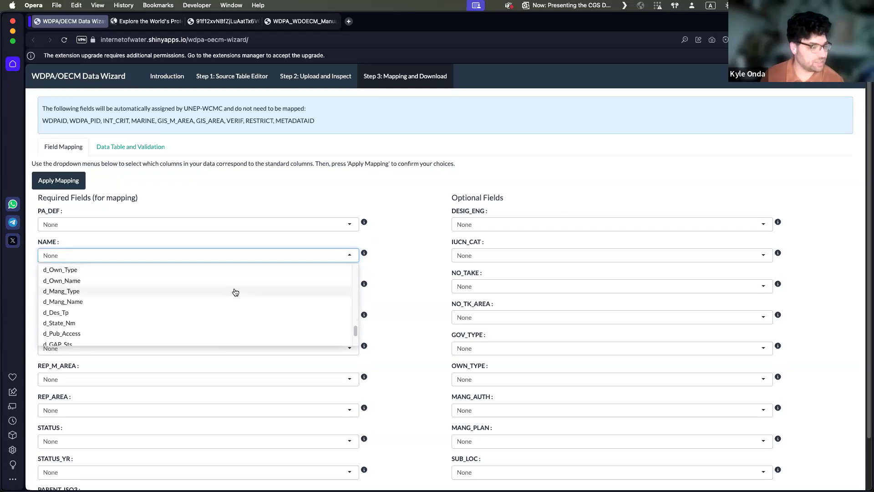
{"action": "left_click", "coordinate": [232, 281]}
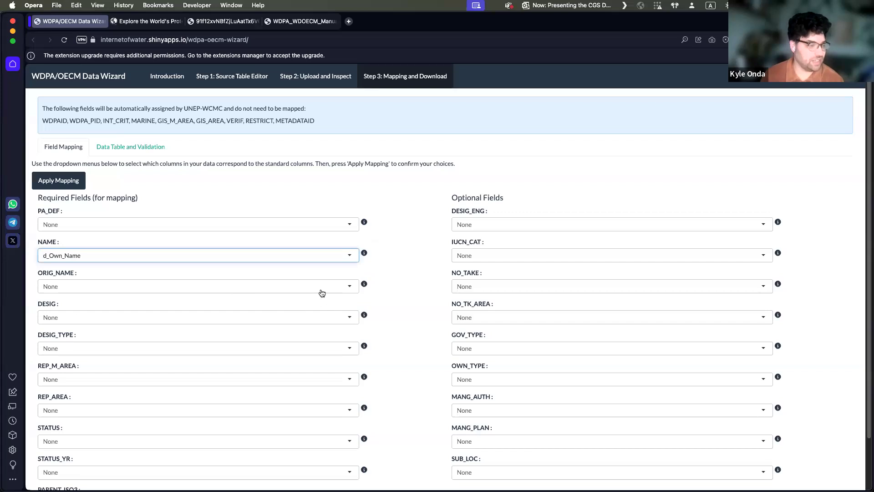
Step: Map the required ORIG_NAME field to the Own_Name column
{"action": "left_click", "coordinate": [344, 286]}
{"action": "scroll", "coordinate": [294, 335], "scroll_direction": "down", "scroll_amount": 3}
{"action": "scroll", "coordinate": [293, 327], "scroll_direction": "up", "scroll_amount": 2}
{"action": "left_click", "coordinate": [285, 322]}
Step: Map the DESIG field to the Loc_Ds column and the DESIG_TYPE field to the Des_Tp column
{"action": "scroll", "coordinate": [348, 313], "scroll_direction": "down", "scroll_amount": 1}
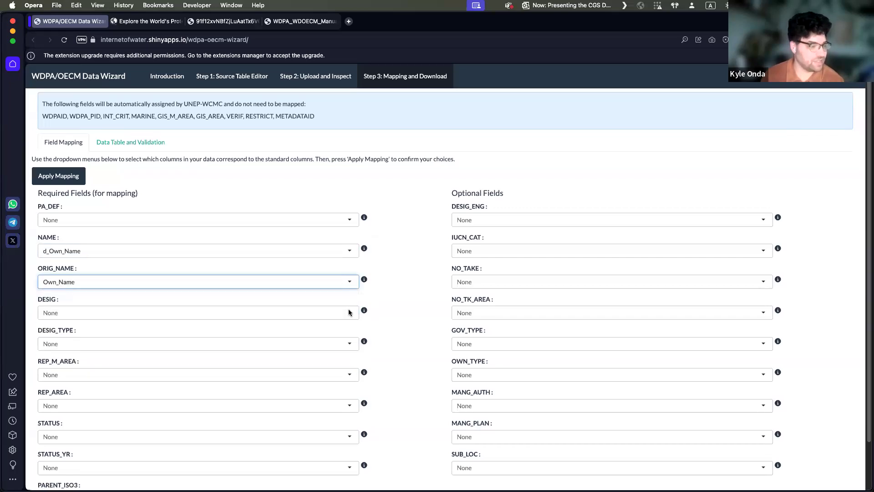
{"action": "scroll", "coordinate": [348, 312], "scroll_direction": "down", "scroll_amount": 1}
{"action": "left_click", "coordinate": [349, 299]}
{"action": "scroll", "coordinate": [311, 337], "scroll_direction": "down", "scroll_amount": 3}
{"action": "scroll", "coordinate": [311, 337], "scroll_direction": "down", "scroll_amount": 2}
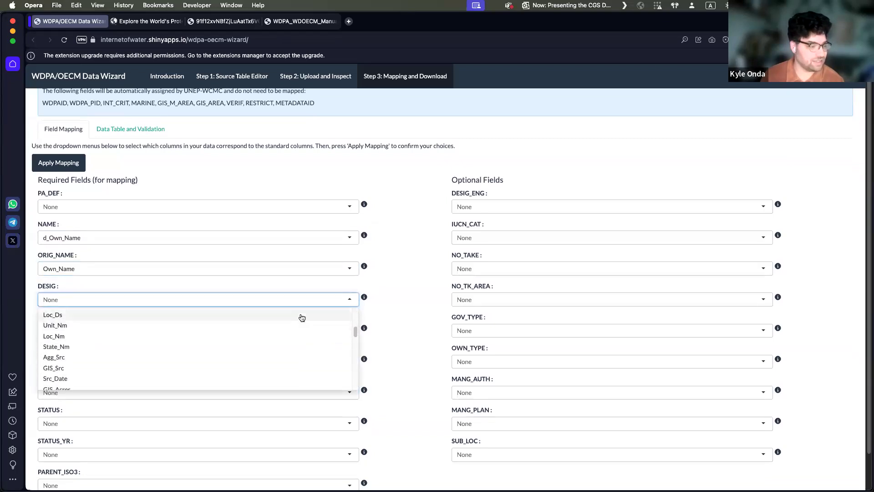
{"action": "left_click", "coordinate": [302, 317]}
{"action": "left_click", "coordinate": [256, 330]}
{"action": "scroll", "coordinate": [241, 377], "scroll_direction": "down", "scroll_amount": 3}
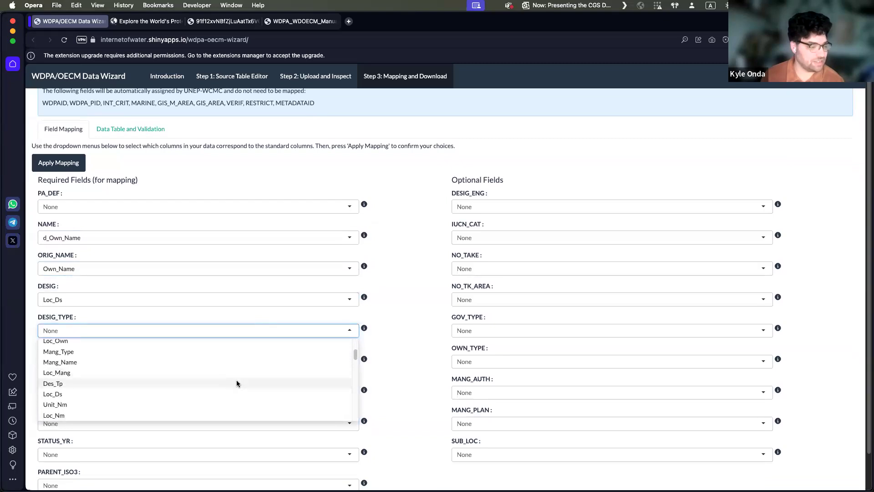
{"action": "left_click", "coordinate": [236, 383]}
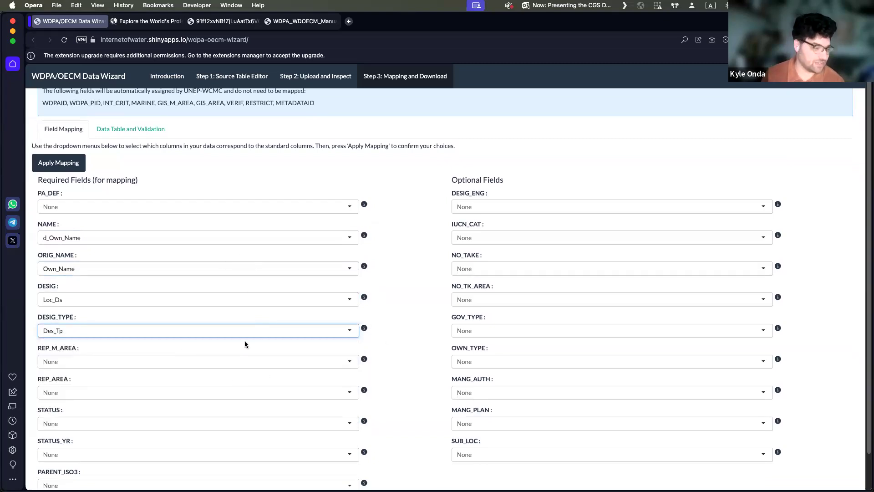
Step: Map the optional IUCN_CAT field to the d_IUCN_Cat column
{"action": "scroll", "coordinate": [376, 324], "scroll_direction": "down", "scroll_amount": 2}
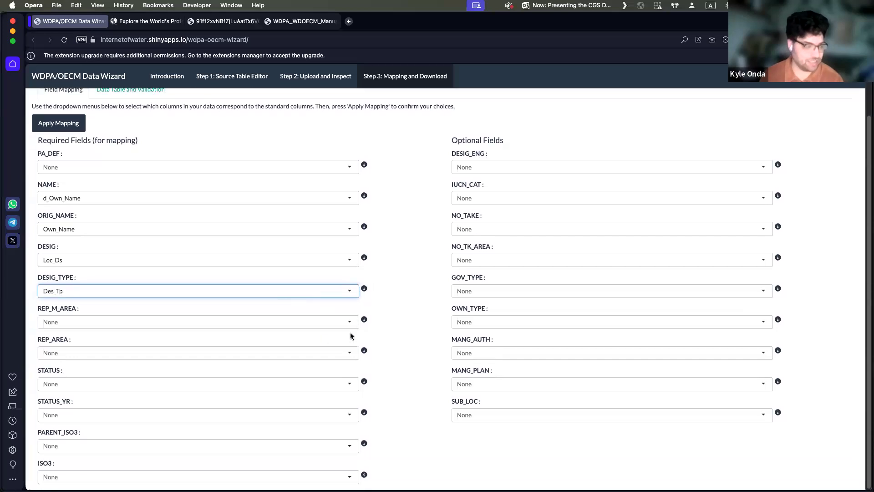
{"action": "scroll", "coordinate": [350, 336], "scroll_direction": "up", "scroll_amount": 3}
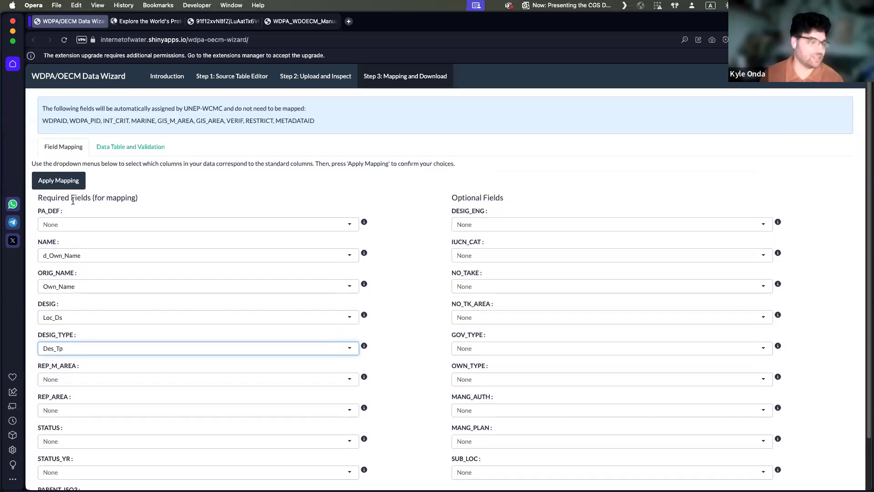
{"action": "scroll", "coordinate": [82, 214], "scroll_direction": "down", "scroll_amount": 3}
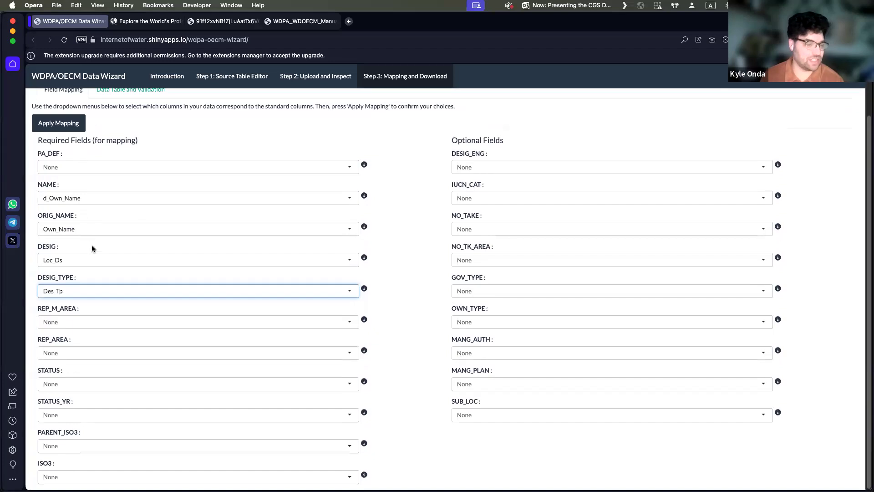
{"action": "scroll", "coordinate": [428, 166], "scroll_direction": "up", "scroll_amount": 1}
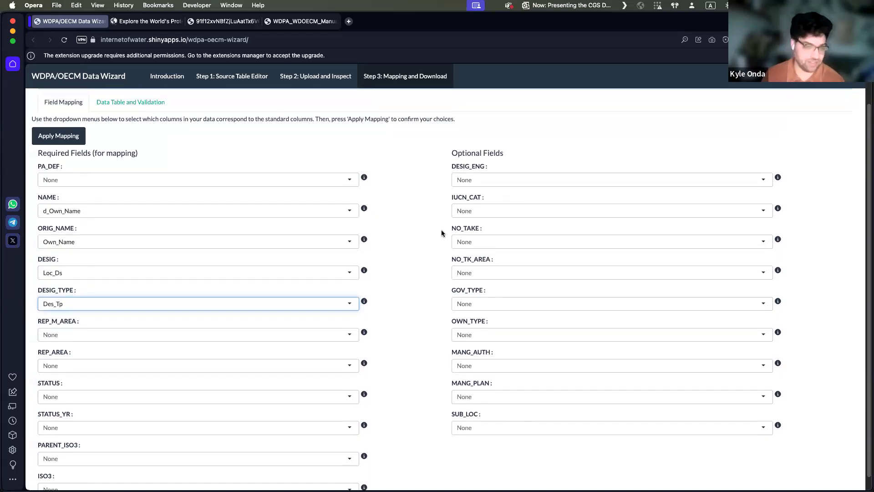
{"action": "left_click", "coordinate": [484, 215]}
{"action": "scroll", "coordinate": [512, 278], "scroll_direction": "down", "scroll_amount": 5}
{"action": "scroll", "coordinate": [510, 273], "scroll_direction": "down", "scroll_amount": 2}
{"action": "left_click", "coordinate": [508, 265]}
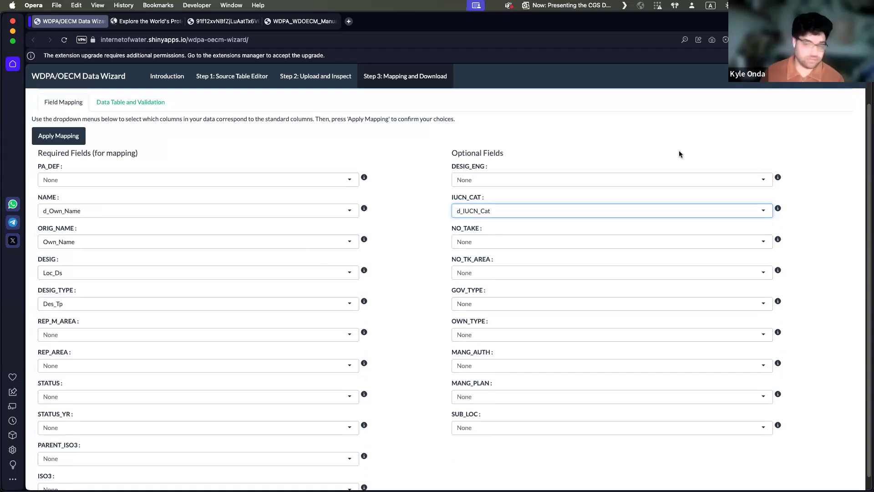
Step: Read the descriptions of the optional IUCN_CAT, NO_TAKE, NO_TK_AREA and GOV_TYPE fields
{"action": "mouse_move", "coordinate": [777, 209]}
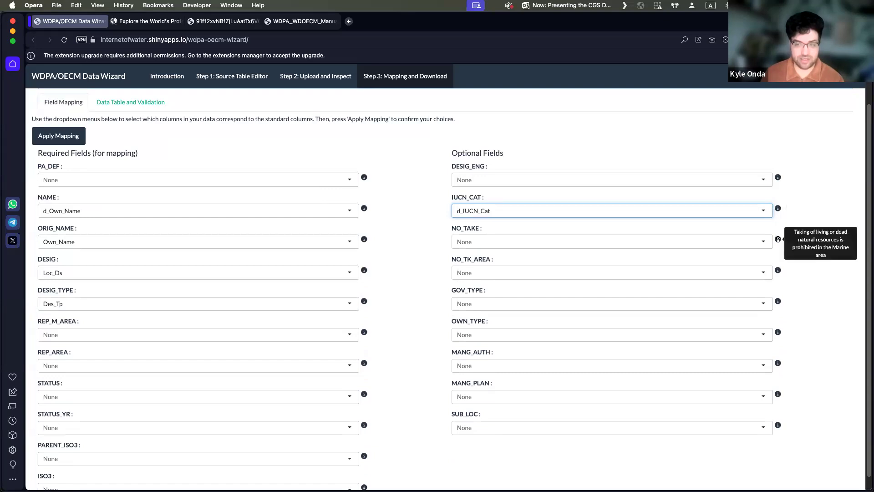
{"action": "mouse_move", "coordinate": [777, 270]}
{"action": "mouse_move", "coordinate": [779, 301]}
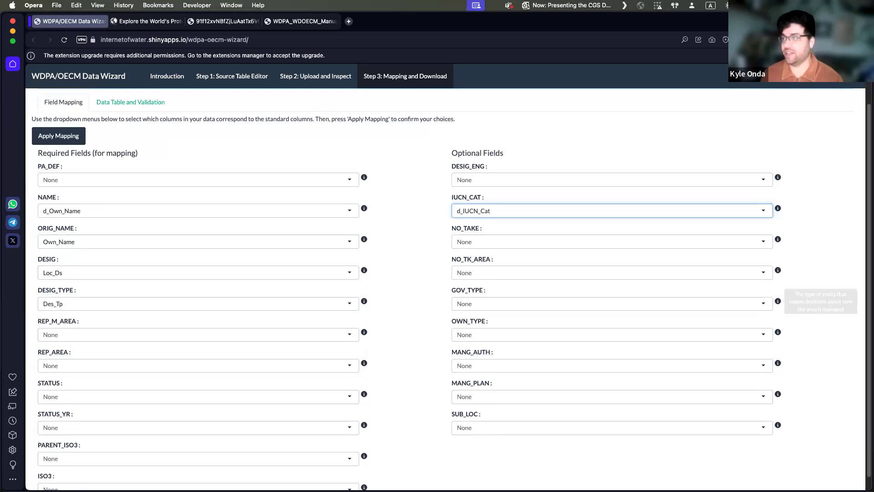
{"action": "mouse_move", "coordinate": [601, 52]}
{"action": "left_mouse_down"}
{"action": "mouse_move", "coordinate": [558, 42]}
{"action": "mouse_move", "coordinate": [598, 55]}
{"action": "left_mouse_up"}
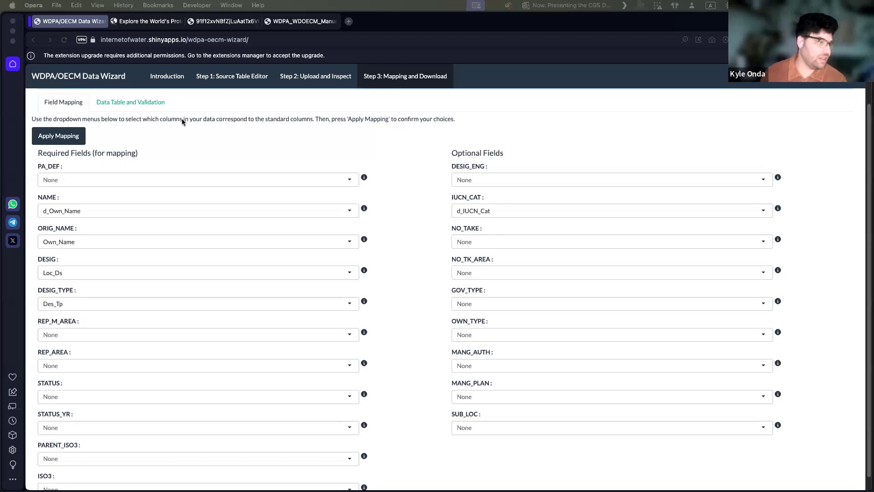
Step: Look over the chosen column assignments and apply the field mapping to the data
{"action": "left_click", "coordinate": [97, 139]}
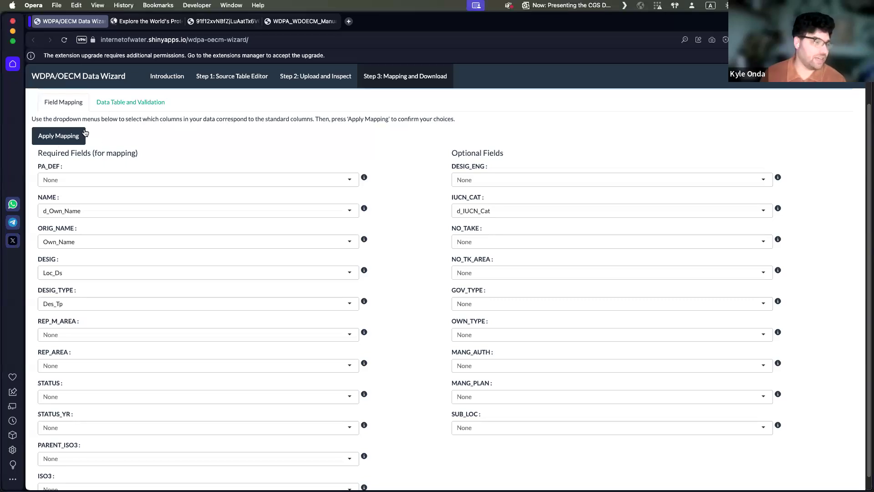
{"action": "scroll", "coordinate": [364, 200], "scroll_direction": "down", "scroll_amount": 1}
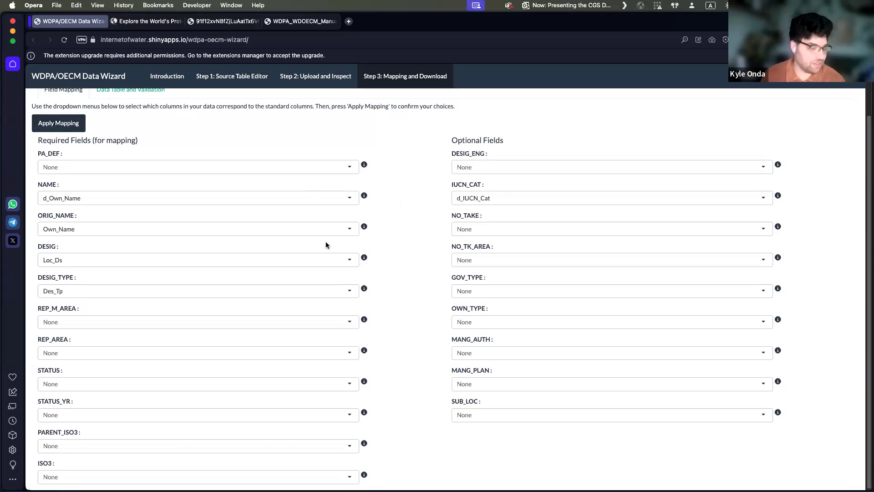
{"action": "scroll", "coordinate": [412, 277], "scroll_direction": "up", "scroll_amount": 1}
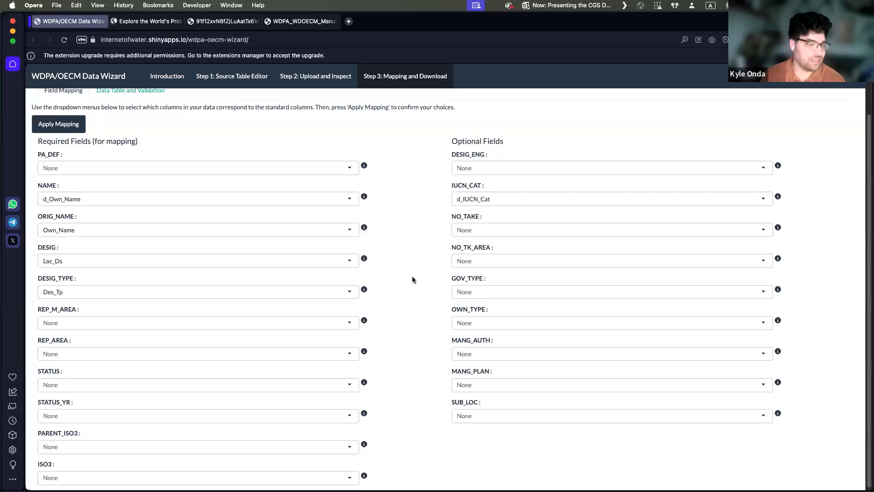
{"action": "scroll", "coordinate": [400, 269], "scroll_direction": "up", "scroll_amount": 3}
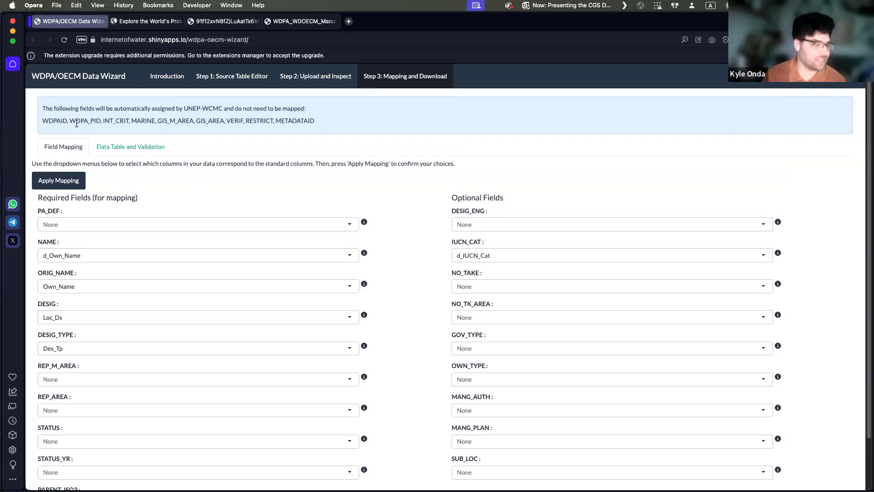
{"action": "left_click", "coordinate": [64, 184]}
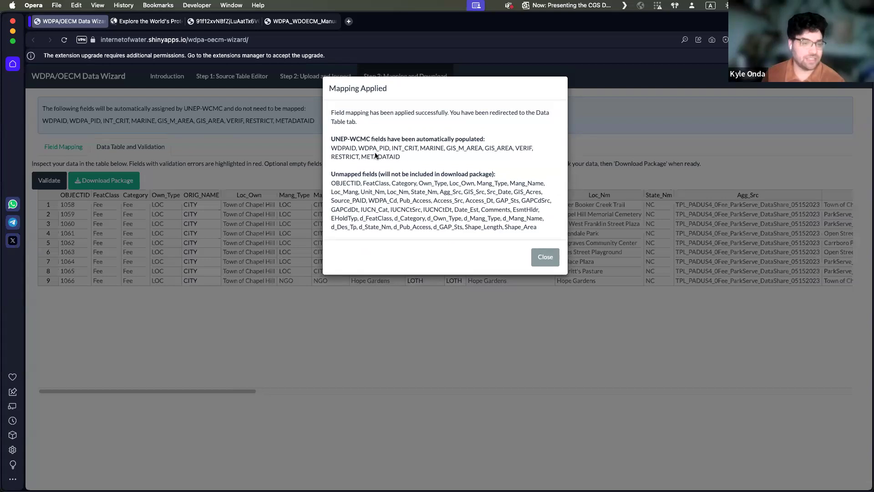
Step: Review the automatically populated UNEP-WCMC fields in the mapping summary, dismiss it and inspect the data table's WDPA standard columns
{"action": "left_click_drag", "start_coordinate": [332, 148], "coordinate": [428, 156]}
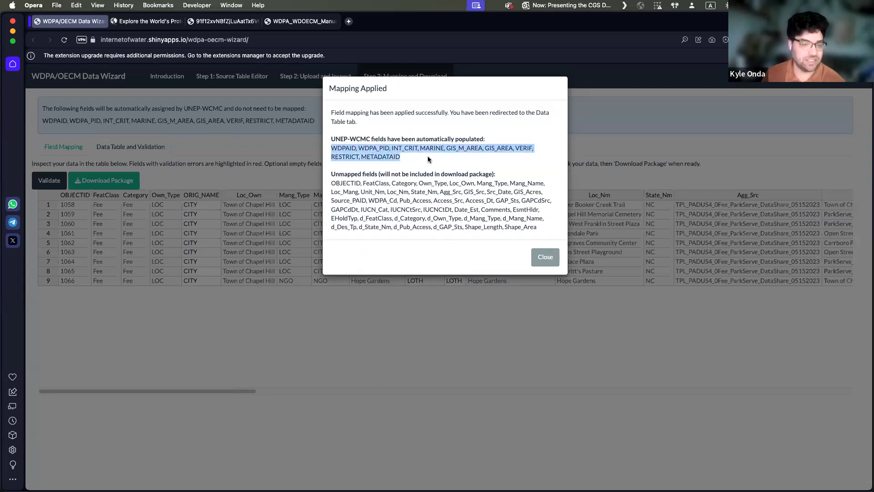
{"action": "left_click", "coordinate": [427, 157]}
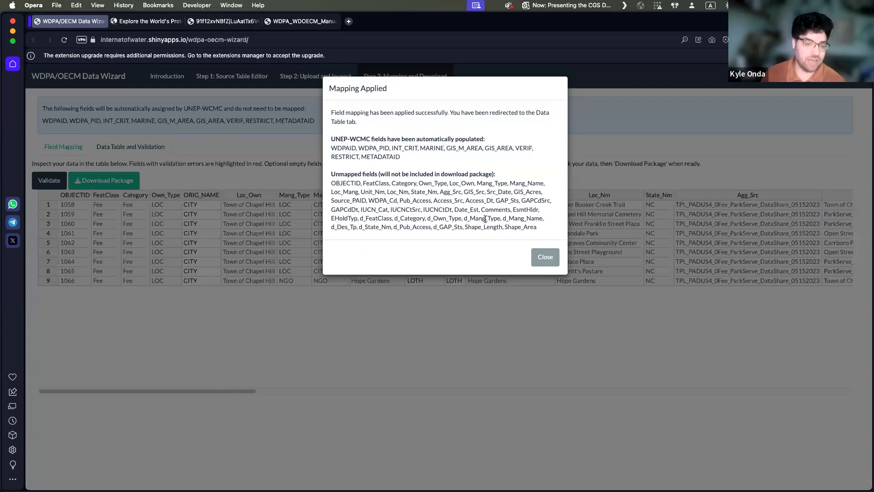
{"action": "left_click", "coordinate": [544, 259]}
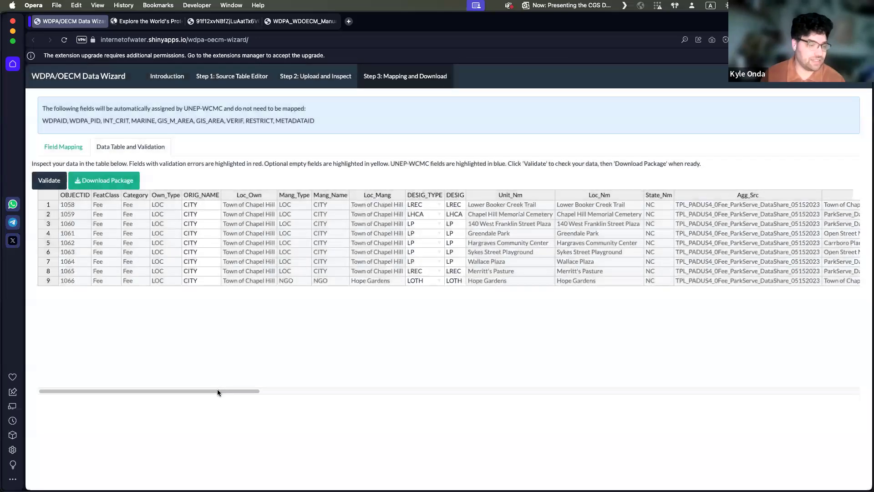
{"action": "left_click_drag", "start_coordinate": [218, 390], "coordinate": [804, 381]}
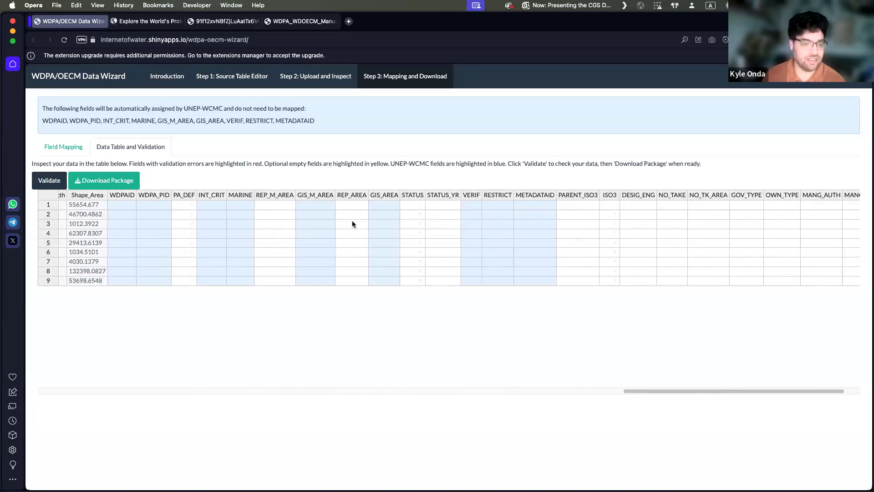
Step: Run validation on the Chapel Hill data table and dismiss the completion notice
{"action": "left_click_drag", "start_coordinate": [673, 392], "coordinate": [82, 395]}
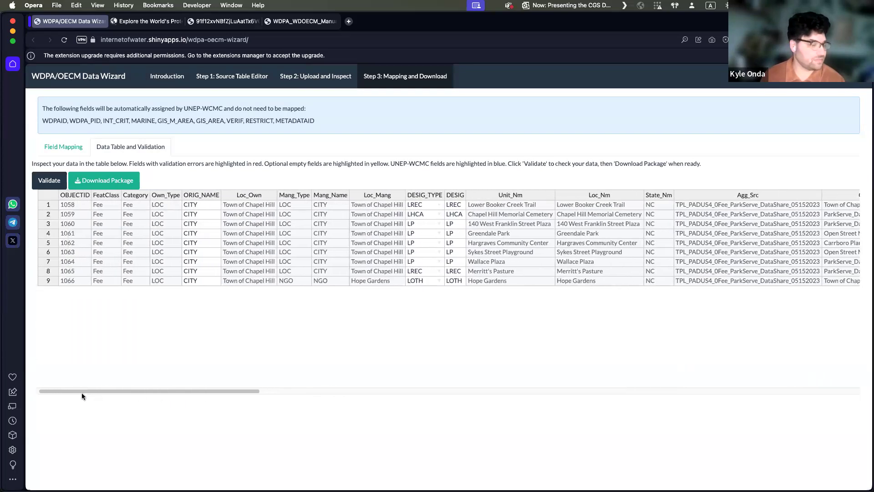
{"action": "left_click", "coordinate": [47, 181]}
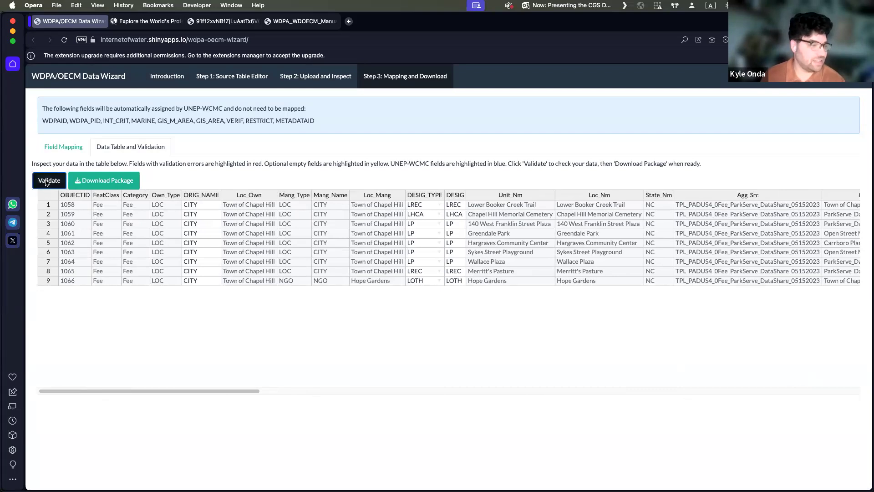
{"action": "left_click", "coordinate": [551, 181]}
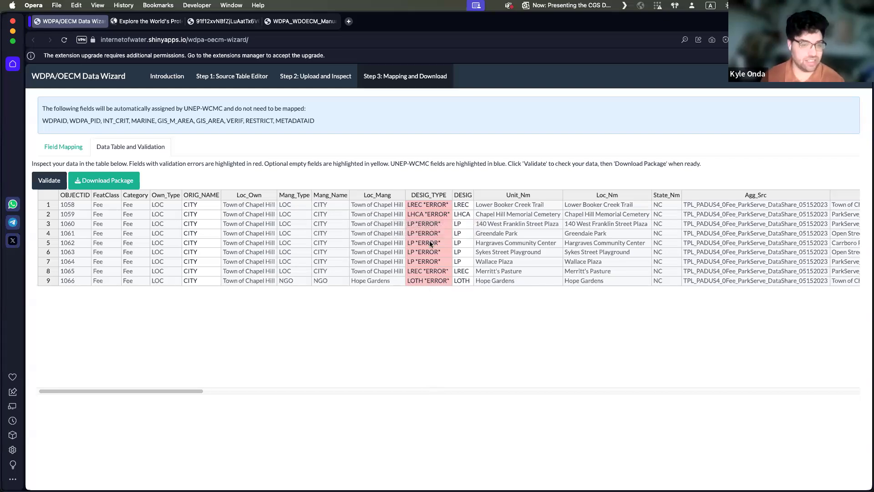
Step: Read the validation colour-coding instructions and check the error hint for row 1's DESIG_TYPE value
{"action": "left_click_drag", "start_coordinate": [177, 391], "coordinate": [255, 391]}
{"action": "triple_click", "coordinate": [279, 167]}
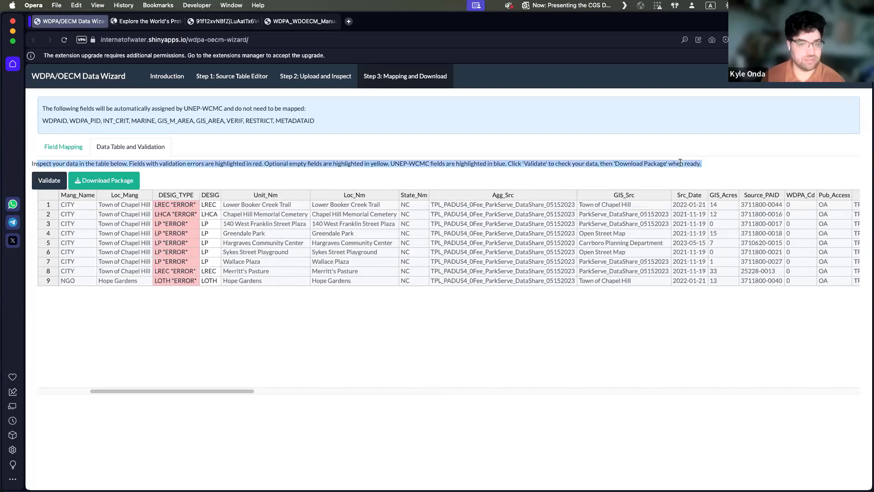
{"action": "left_click", "coordinate": [293, 303]}
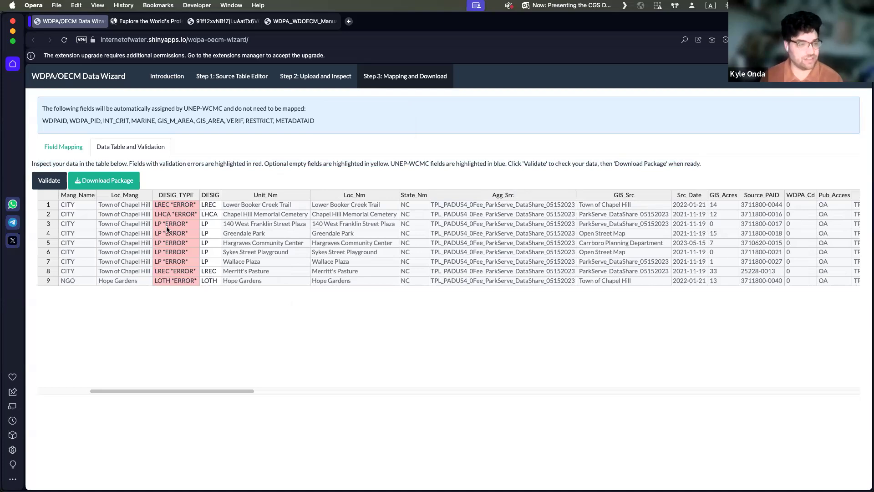
{"action": "left_click", "coordinate": [178, 207]}
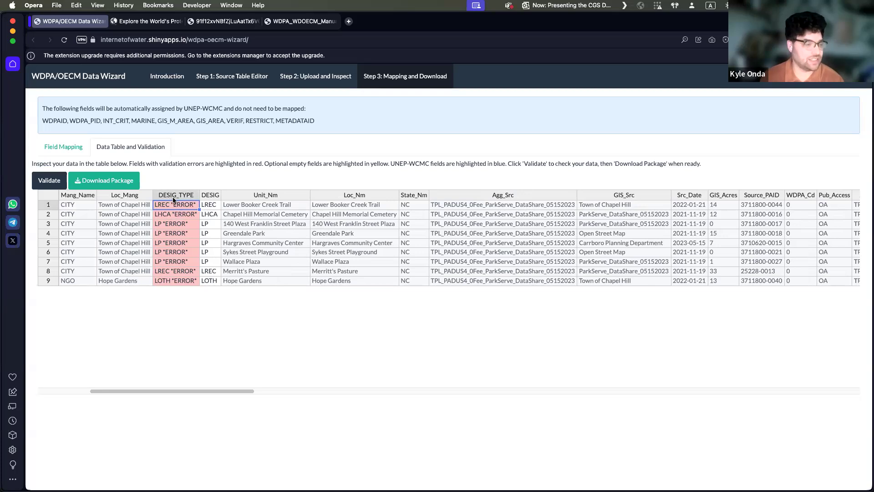
{"action": "mouse_move", "coordinate": [175, 206]}
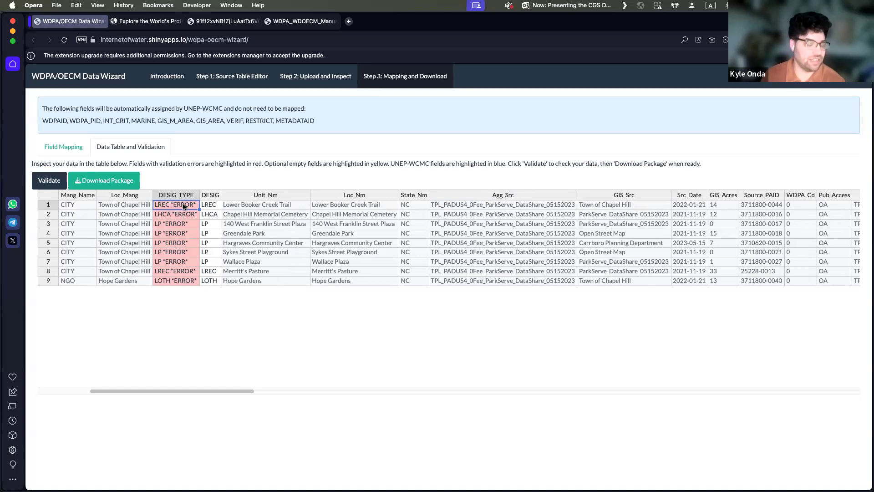
{"action": "left_click", "coordinate": [187, 181]}
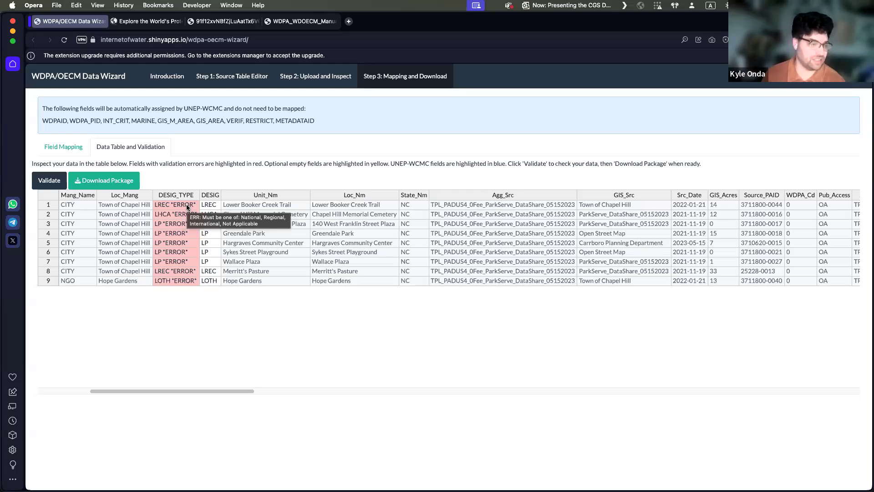
Step: Set DESIG_TYPE to Regional in row 1 and National in row 2
{"action": "left_click", "coordinate": [190, 206]}
{"action": "double_click", "coordinate": [190, 206]}
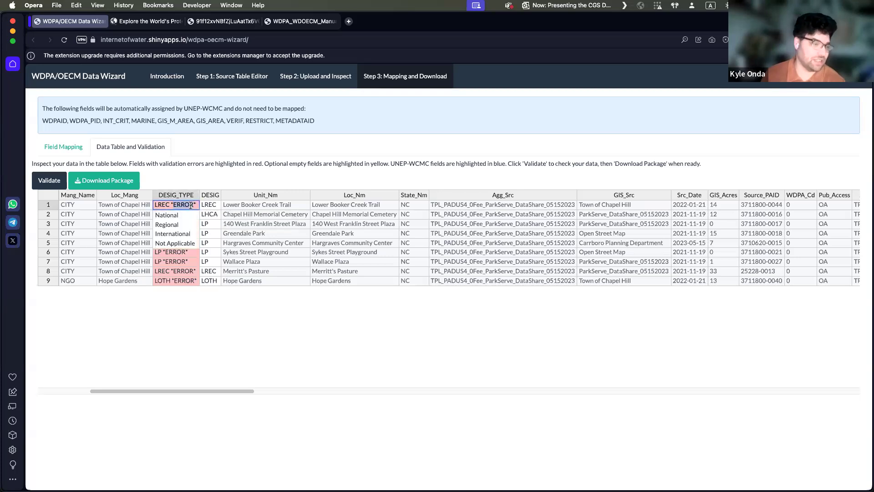
{"action": "left_click", "coordinate": [176, 225]}
{"action": "double_click", "coordinate": [182, 214]}
{"action": "left_click", "coordinate": [183, 225]}
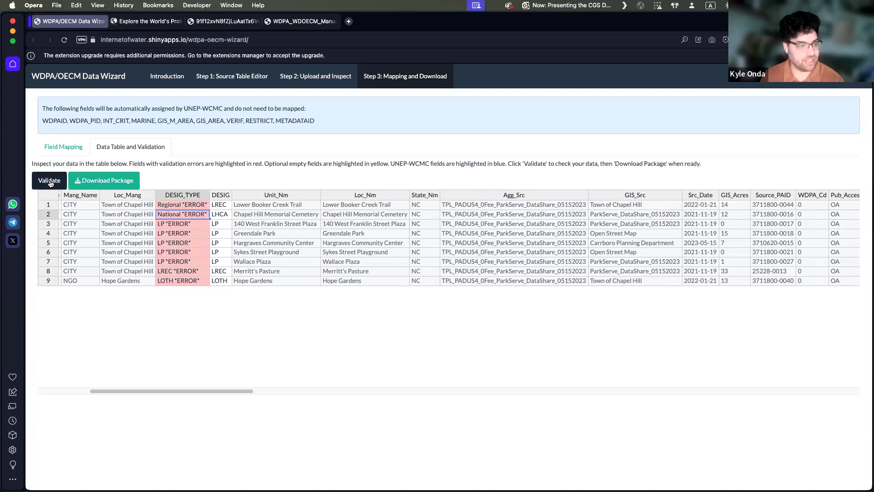
Step: Revalidate the table, then inspect the PA_DEF, REP_M_AREA and REP_AREA columns
{"action": "left_click", "coordinate": [50, 182]}
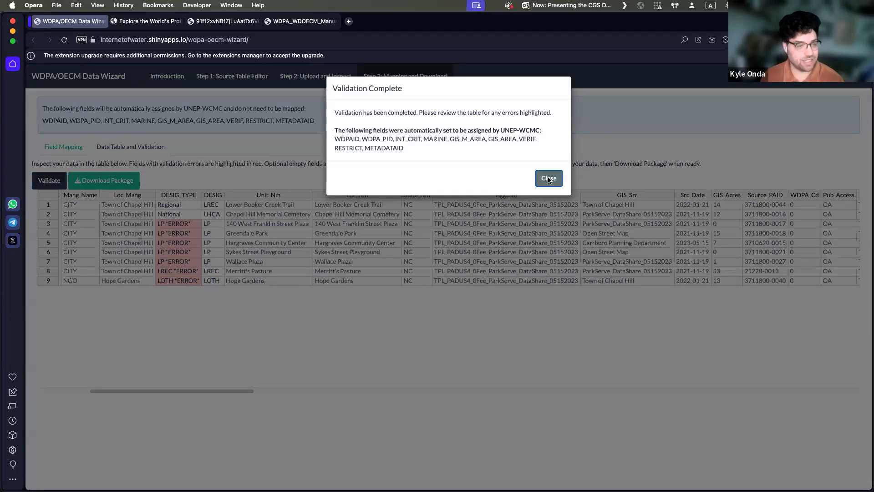
{"action": "left_click", "coordinate": [548, 179]}
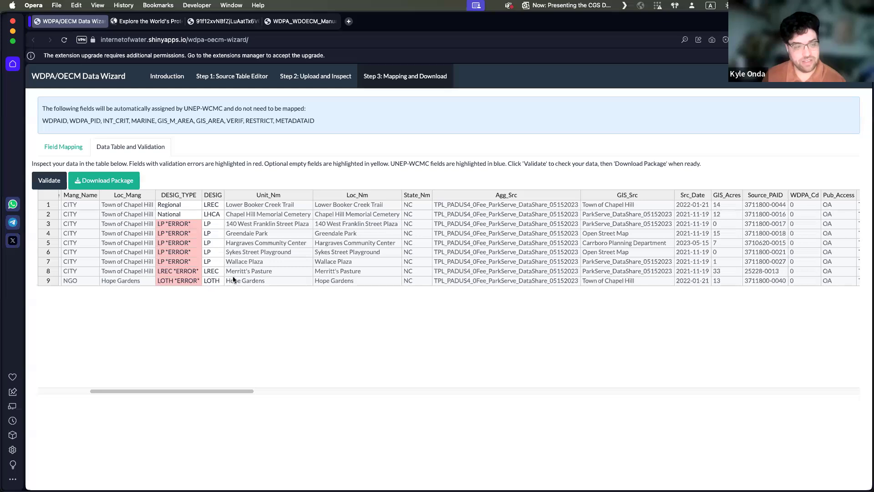
{"action": "left_click_drag", "start_coordinate": [232, 390], "coordinate": [594, 362]}
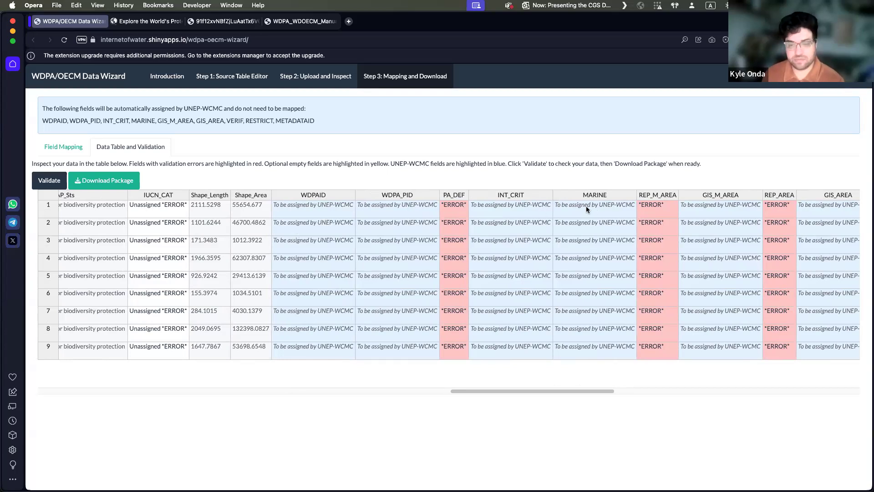
{"action": "double_click", "coordinate": [656, 205]}
{"action": "left_click_drag", "start_coordinate": [667, 204], "coordinate": [638, 208]}
{"action": "left_click", "coordinate": [672, 206]}
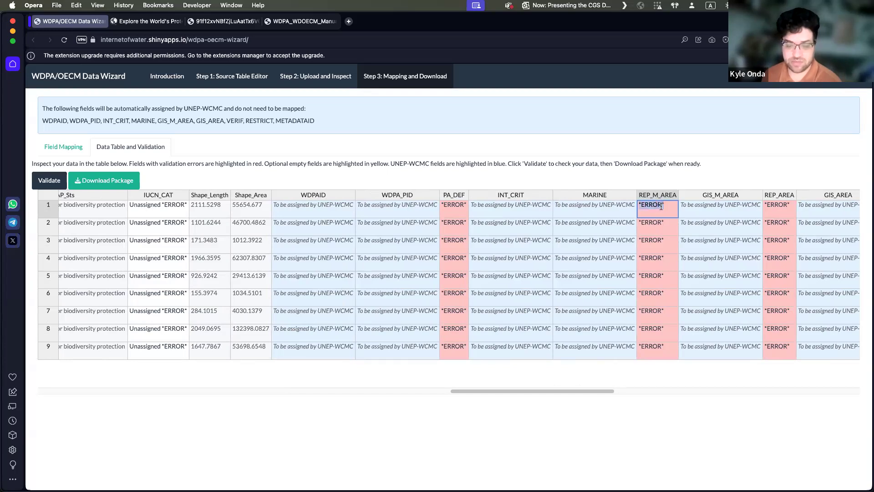
{"action": "left_click", "coordinate": [664, 206]}
{"action": "mouse_move", "coordinate": [644, 204]}
{"action": "left_mouse_down"}
{"action": "mouse_move", "coordinate": [628, 211]}
{"action": "mouse_move", "coordinate": [650, 206]}
{"action": "left_mouse_up"}
{"action": "left_click", "coordinate": [662, 205]}
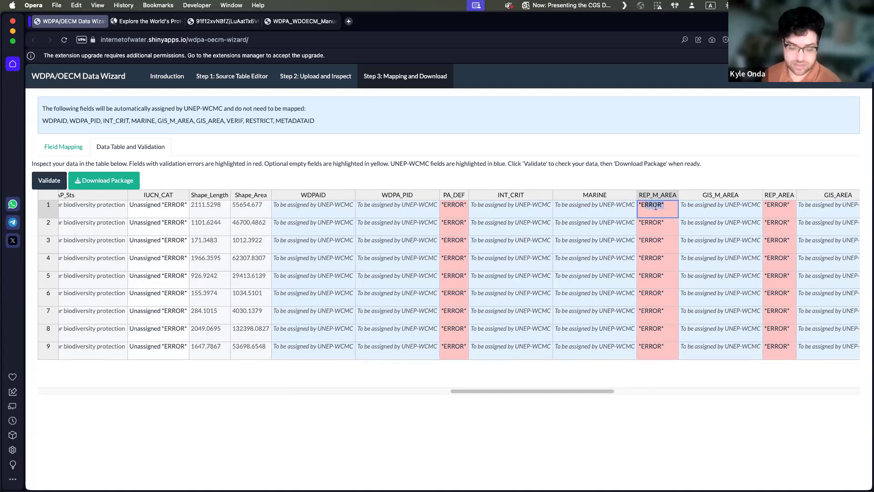
{"action": "left_click", "coordinate": [671, 205]}
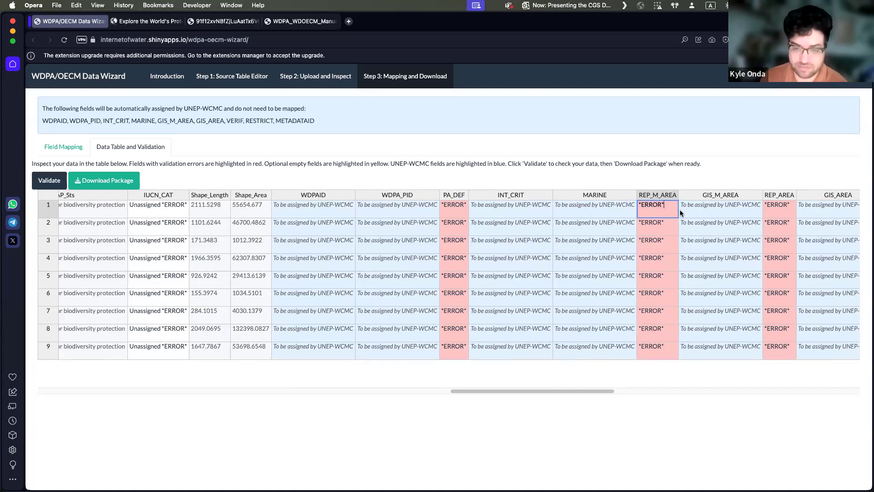
{"action": "left_click_drag", "start_coordinate": [663, 206], "coordinate": [653, 206]}
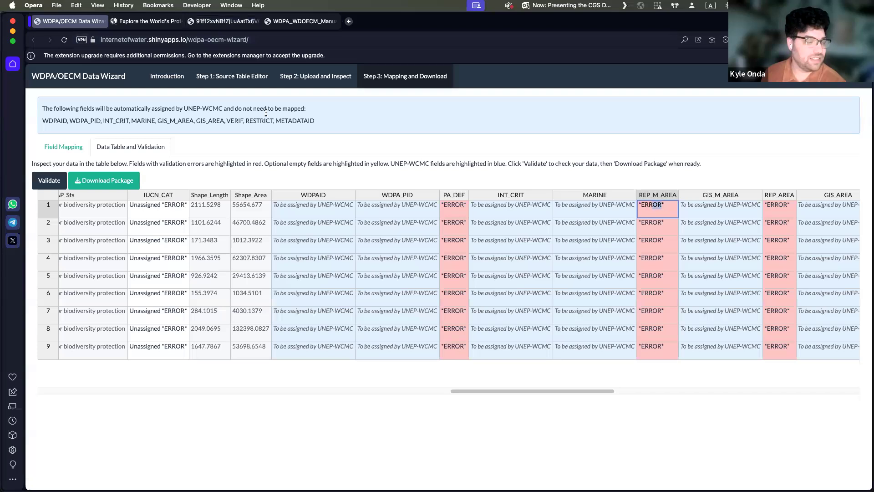
Step: Set IUCN_CAT to II in row 1 and Ib in row 2, and revalidate the table
{"action": "left_click", "coordinate": [165, 206]}
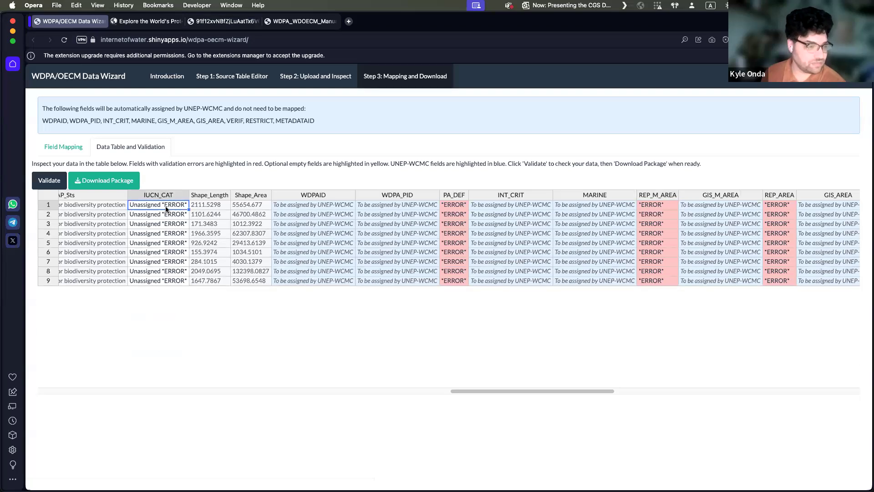
{"action": "double_click", "coordinate": [166, 209]}
{"action": "left_click", "coordinate": [147, 232]}
{"action": "double_click", "coordinate": [151, 217]}
{"action": "left_click", "coordinate": [151, 236]}
{"action": "left_click", "coordinate": [49, 182]}
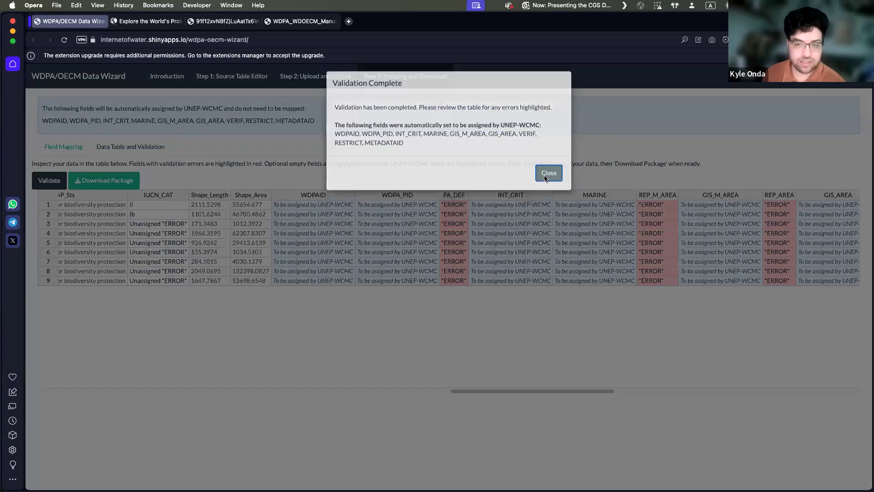
{"action": "left_click", "coordinate": [545, 174]}
Step: Enter 45645 as row 1's REP_M_AREA and revalidate the table
{"action": "left_click", "coordinate": [664, 205]}
{"action": "type", "text": "45645"}
{"action": "key", "text": "Return"}
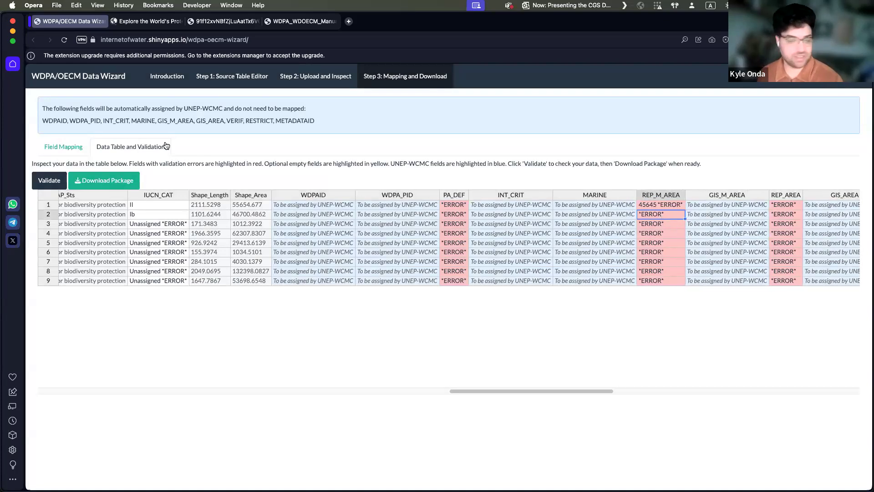
{"action": "left_click", "coordinate": [54, 180]}
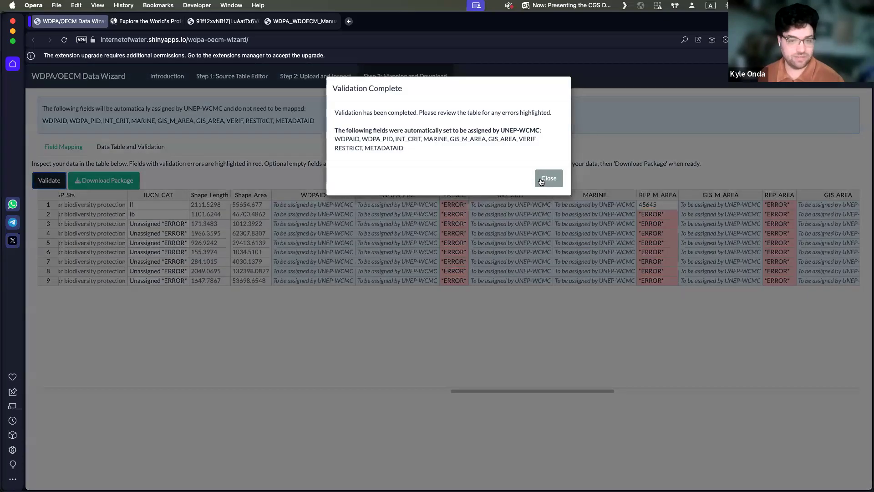
{"action": "left_click", "coordinate": [548, 178]}
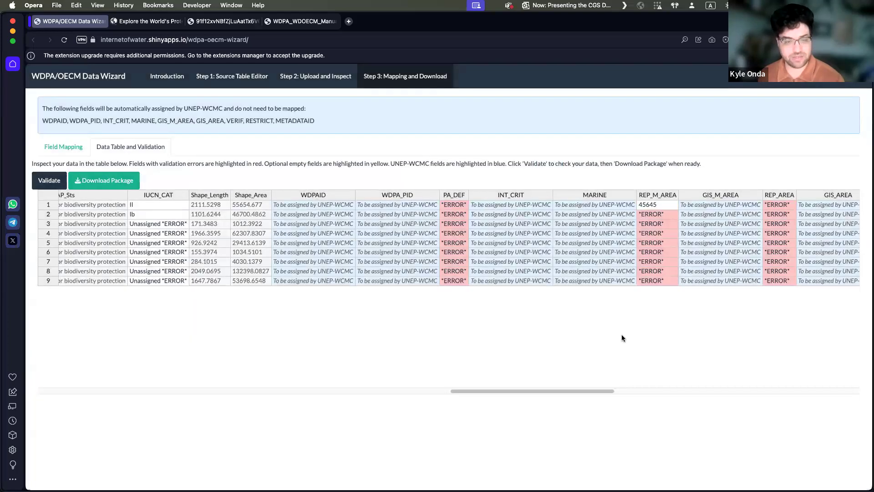
Step: Examine the optional columns, checking how row 1's DESIG_ENG and NO_TAKE cells accept entries
{"action": "left_click_drag", "start_coordinate": [582, 389], "coordinate": [589, 389]}
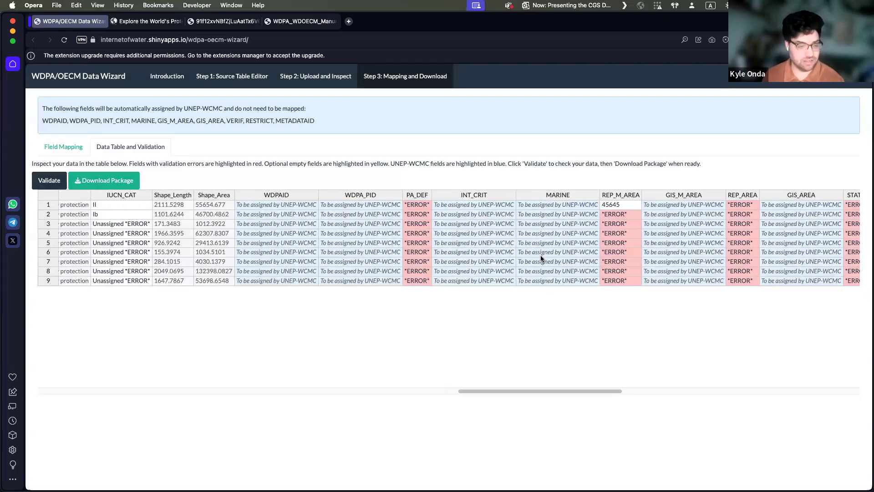
{"action": "left_click_drag", "start_coordinate": [582, 392], "coordinate": [807, 380]}
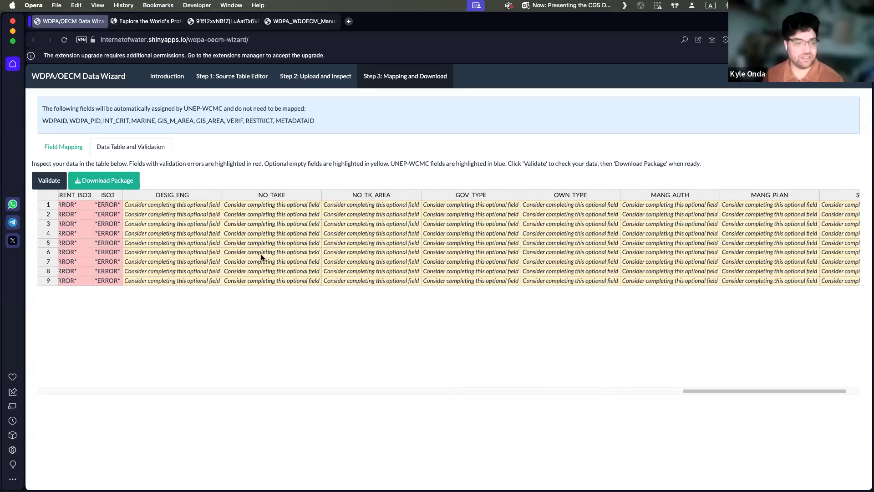
{"action": "left_click", "coordinate": [189, 206]}
{"action": "double_click", "coordinate": [188, 206]}
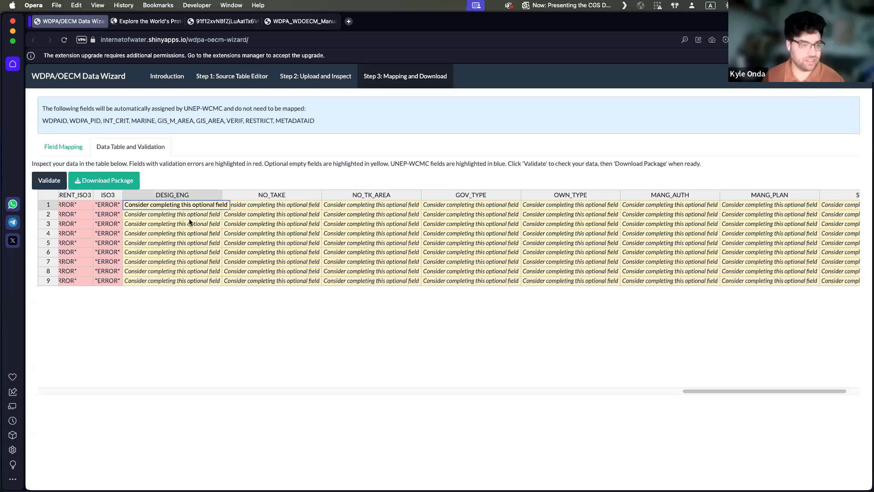
{"action": "double_click", "coordinate": [283, 207]}
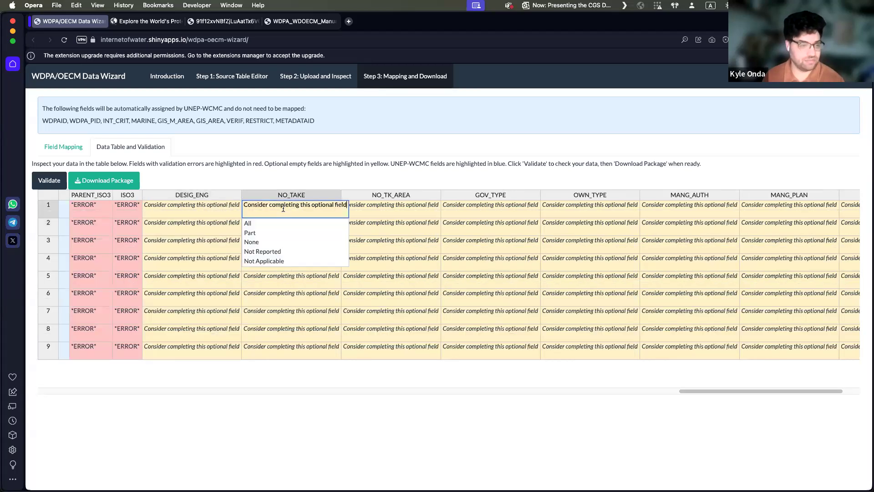
{"action": "left_click", "coordinate": [213, 208]}
Step: Set the optional NO_TAKE field to Part in row 1 and revalidate the table
{"action": "double_click", "coordinate": [262, 209]}
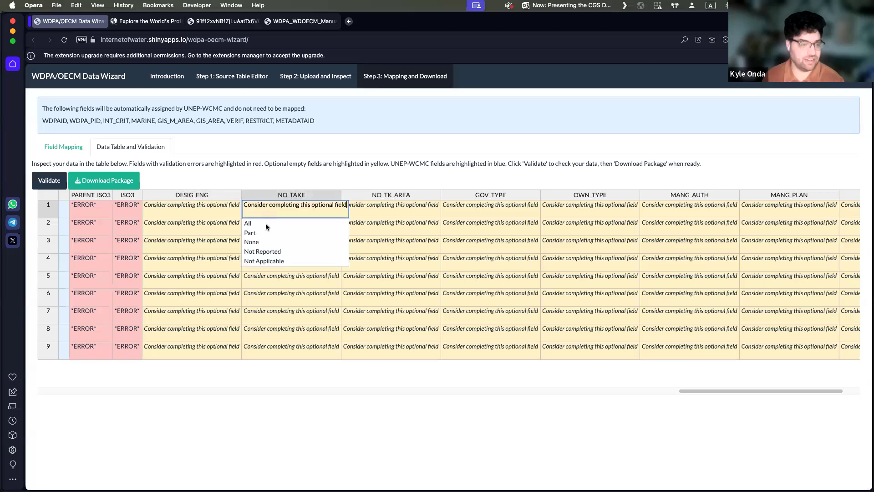
{"action": "left_click", "coordinate": [264, 233]}
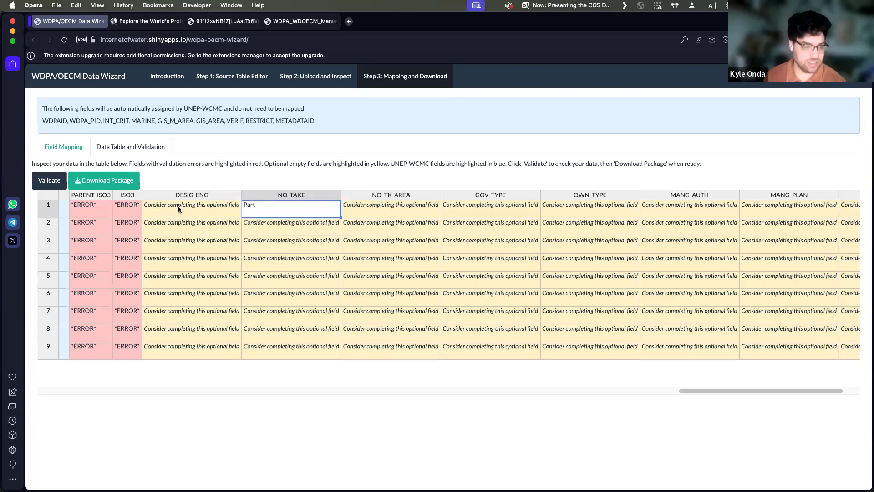
{"action": "left_click", "coordinate": [44, 185]}
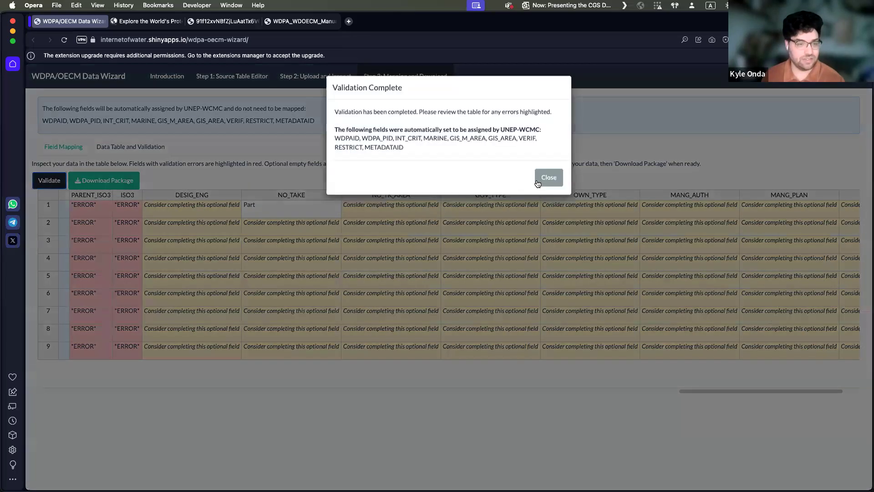
{"action": "left_click", "coordinate": [537, 184]}
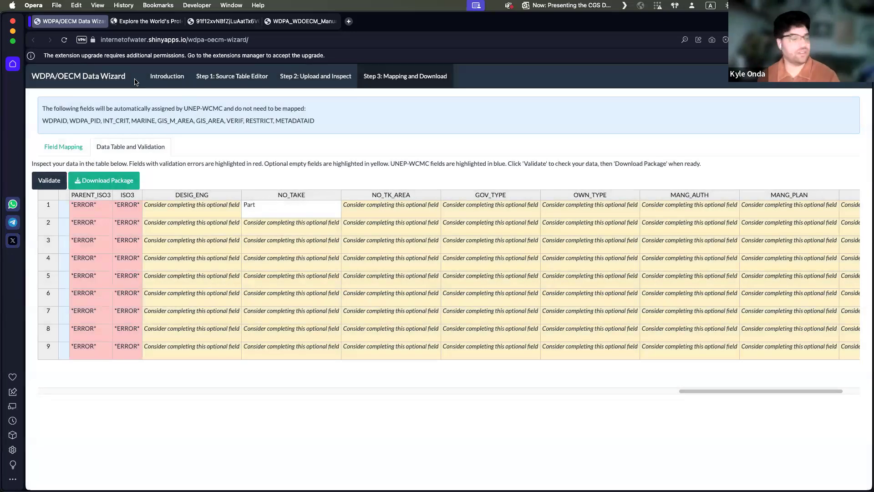
{"action": "left_click", "coordinate": [115, 182]}
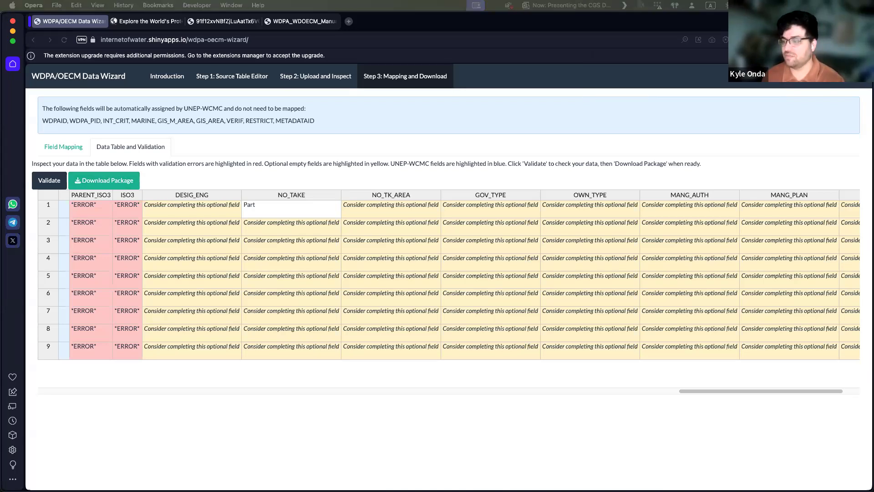
{"action": "left_click_drag", "start_coordinate": [873, 265], "coordinate": [465, 190]}
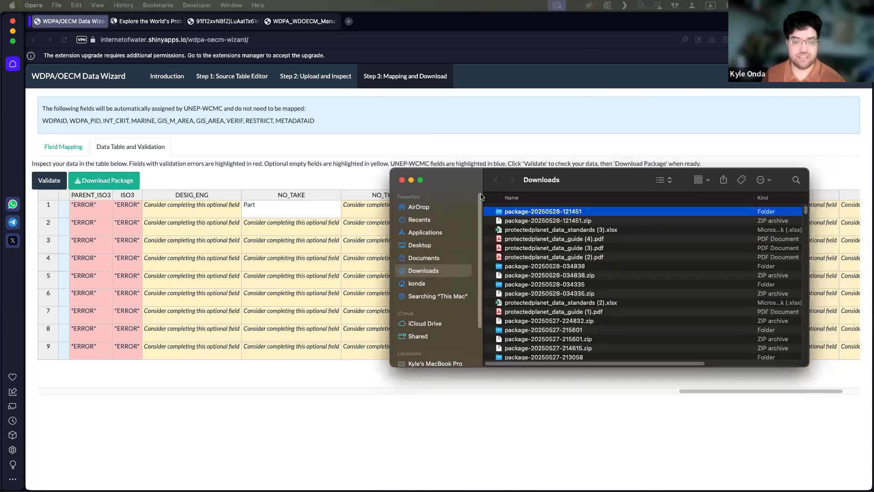
{"action": "left_click", "coordinate": [566, 220]}
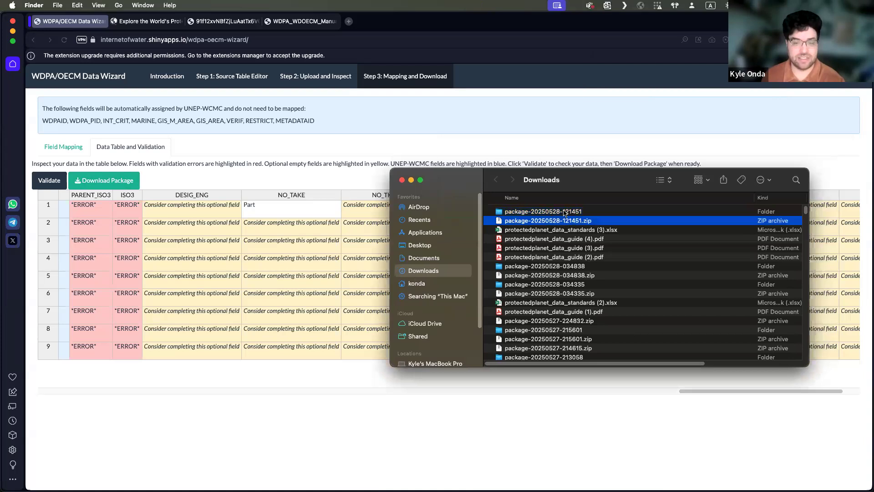
{"action": "double_click", "coordinate": [564, 212]}
{"action": "left_click_drag", "start_coordinate": [465, 183], "coordinate": [312, 108]}
{"action": "left_click_drag", "start_coordinate": [691, 314], "coordinate": [739, 317]}
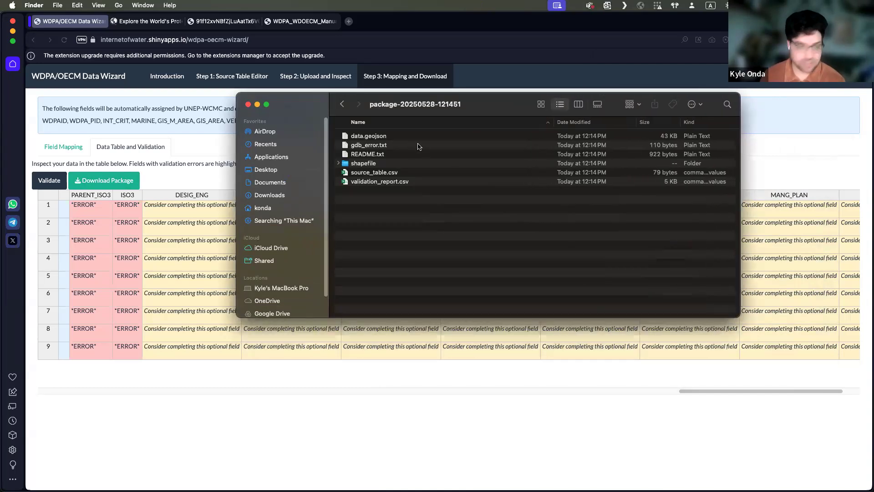
Step: Open the package's README.txt in an enlarged window and read its file list and UNEP-WCMC assigned fields
{"action": "left_click", "coordinate": [367, 154]}
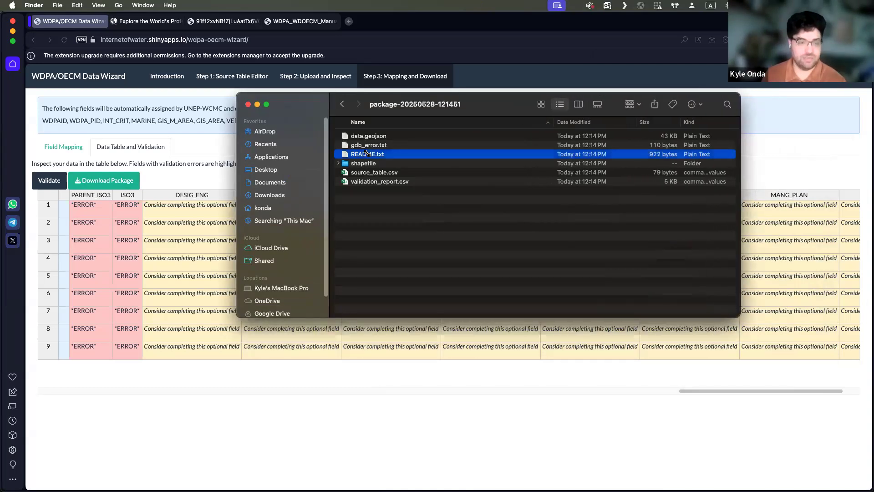
{"action": "double_click", "coordinate": [367, 153]}
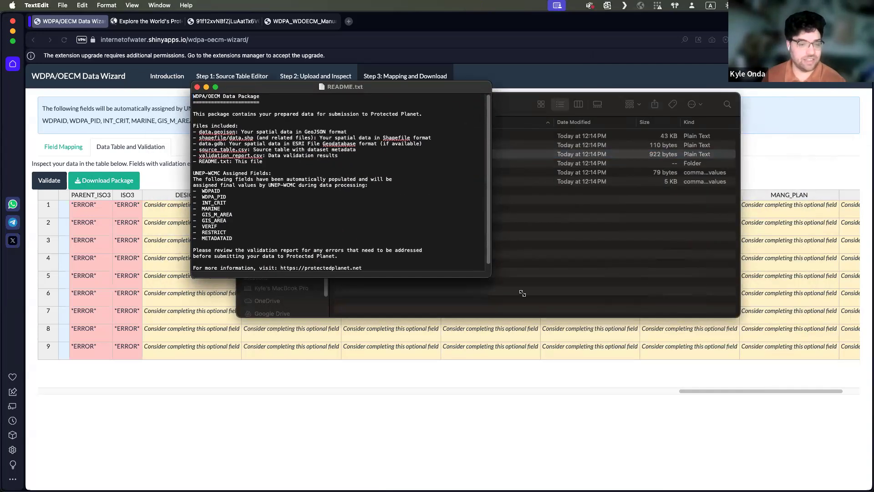
{"action": "left_click_drag", "start_coordinate": [592, 321], "coordinate": [622, 358]}
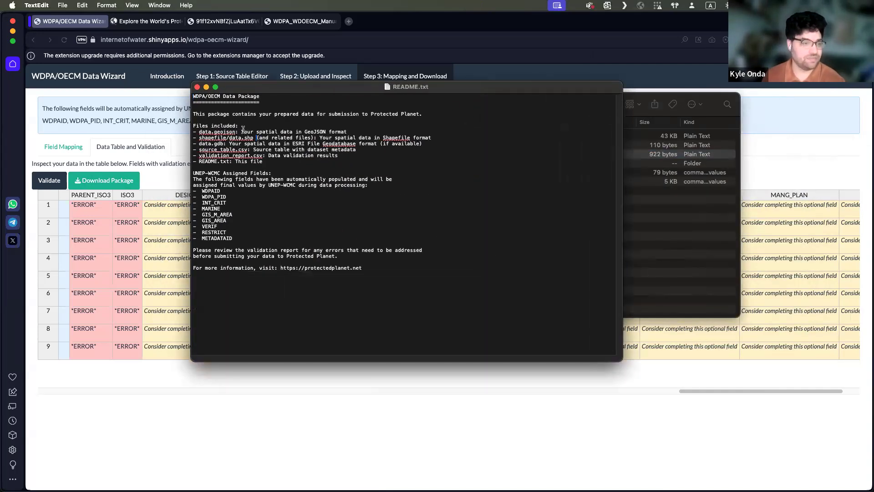
Step: Close README.txt and try to open source_table.csv from the package folder
{"action": "left_click", "coordinate": [197, 87]}
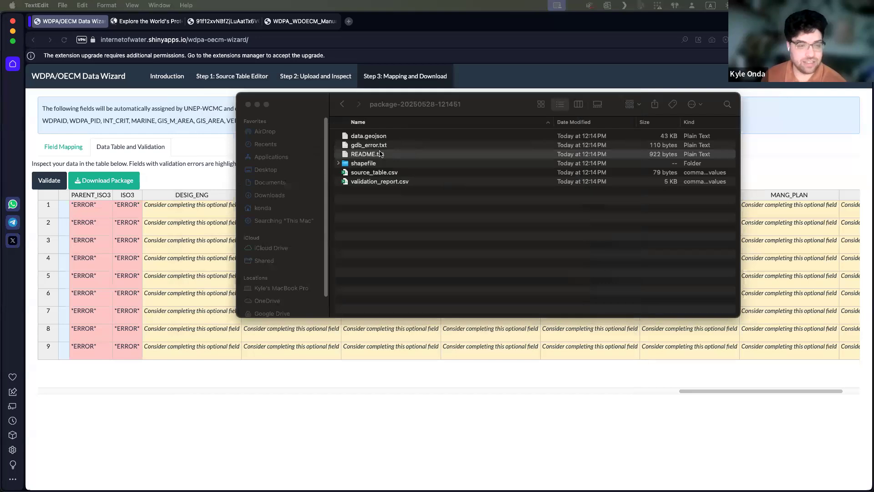
{"action": "left_click", "coordinate": [379, 177]}
{"action": "left_click", "coordinate": [376, 174]}
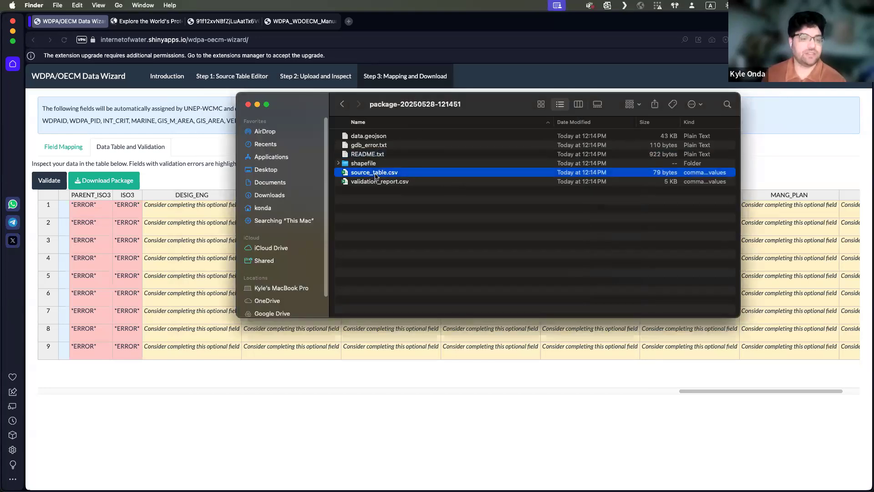
{"action": "double_click", "coordinate": [376, 175]}
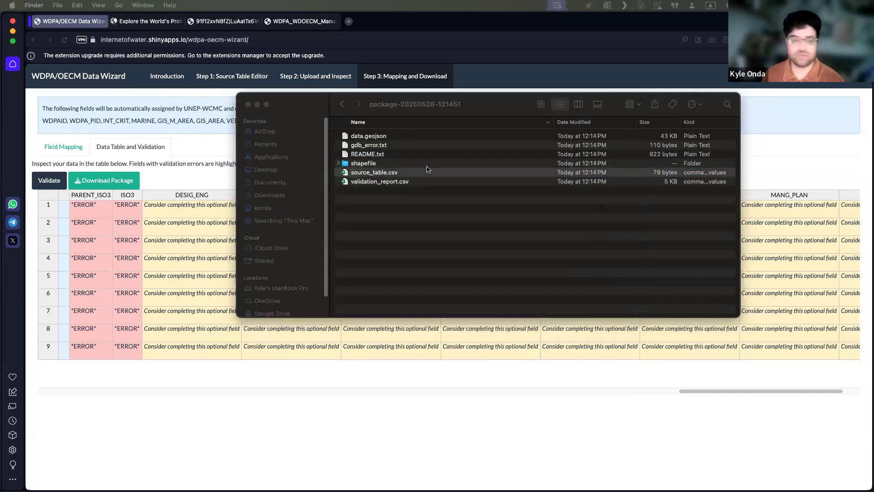
{"action": "left_click", "coordinate": [346, 169]}
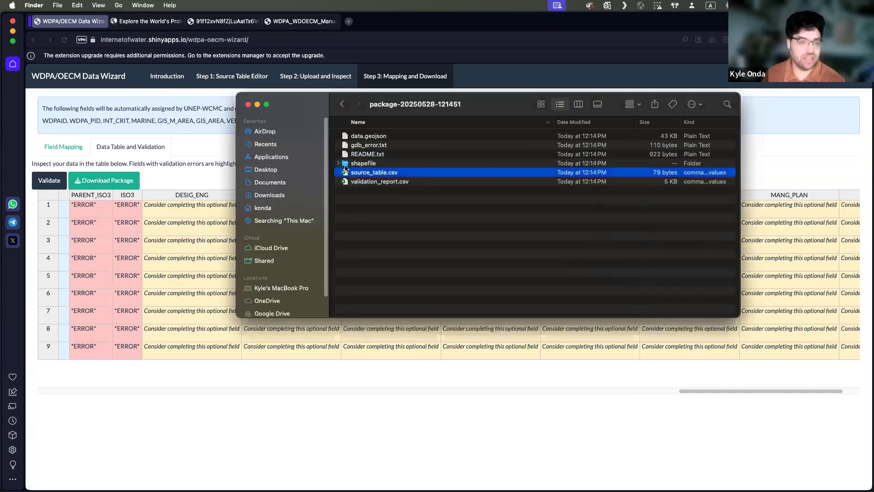
Step: Try to open validation_report.csv, and point out the source table and validation report among the package files
{"action": "left_click", "coordinate": [369, 182]}
{"action": "double_click", "coordinate": [369, 182]}
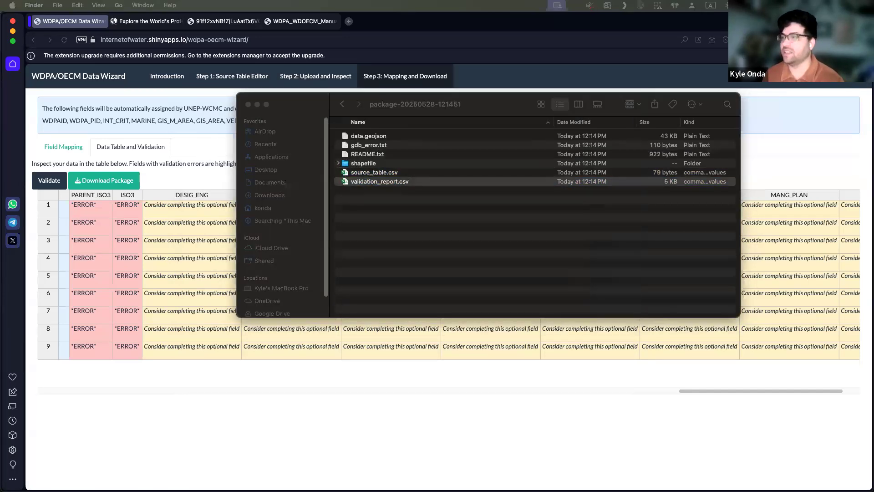
{"action": "left_click", "coordinate": [389, 180]}
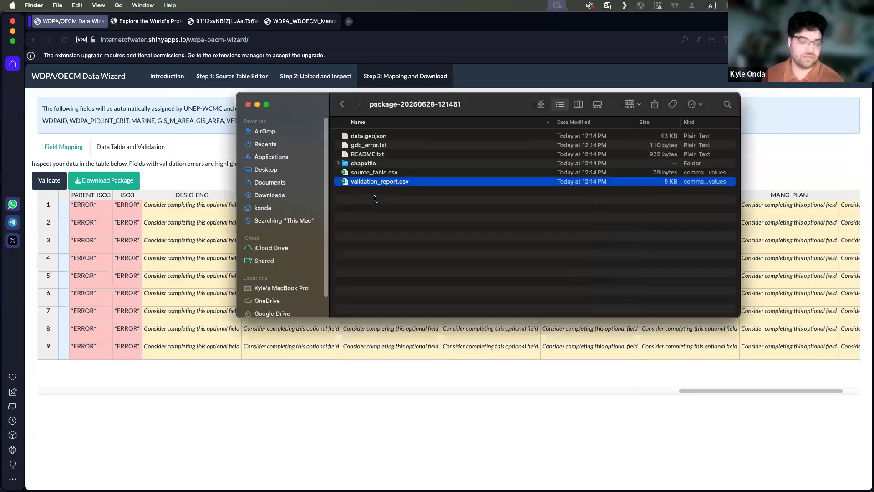
{"action": "left_click", "coordinate": [368, 173]}
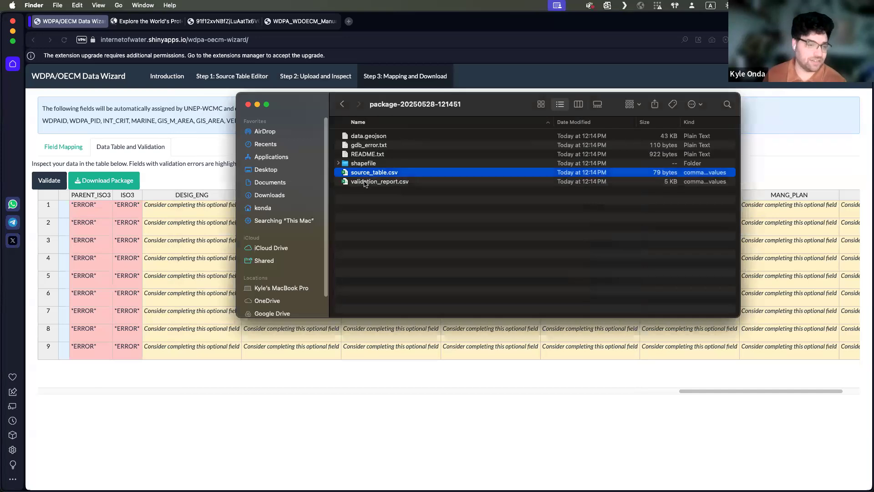
{"action": "left_click", "coordinate": [382, 182]}
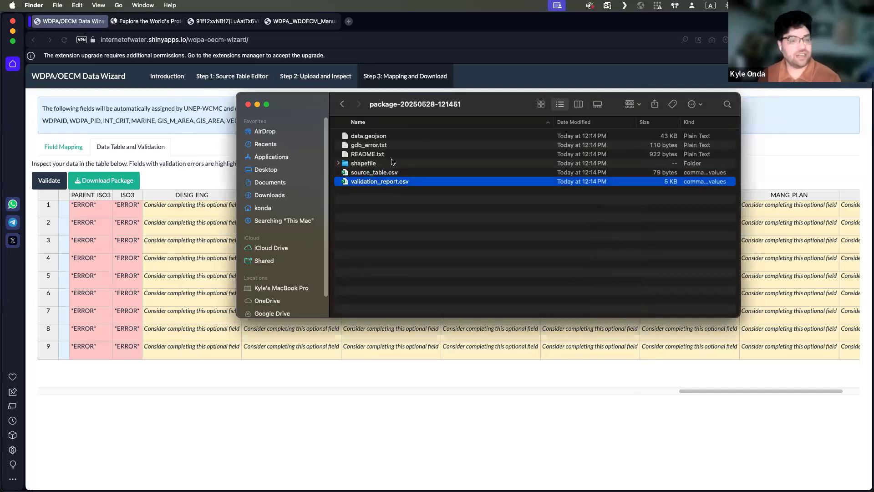
Step: Expand the shapefile folder to view its component files, and collapse it again
{"action": "left_click", "coordinate": [389, 163]}
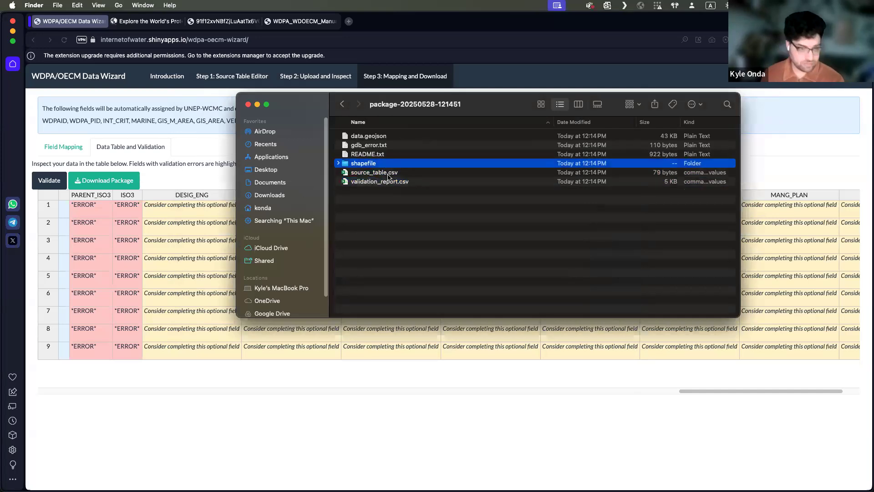
{"action": "left_click", "coordinate": [339, 163]}
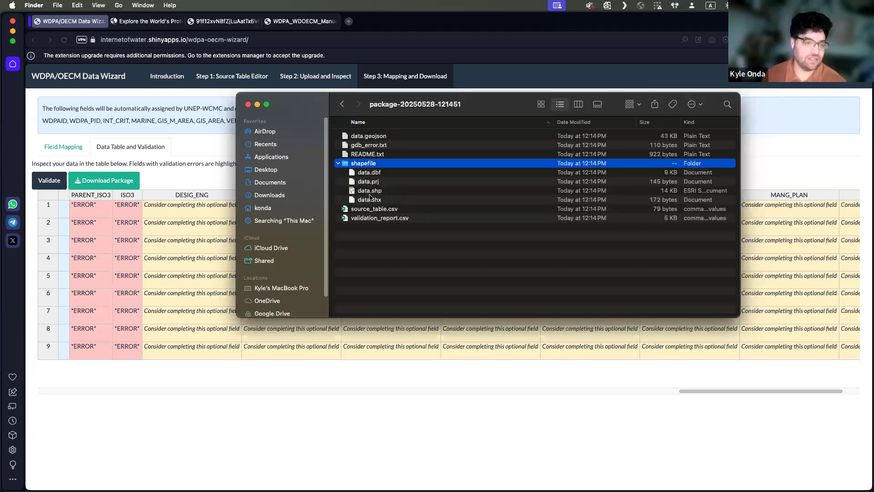
{"action": "left_click", "coordinate": [339, 163]}
Step: Open the package's data.geojson in TextEdit in an enlarged window
{"action": "left_click", "coordinate": [364, 142]}
{"action": "left_click", "coordinate": [365, 136]}
{"action": "right_click", "coordinate": [367, 136]}
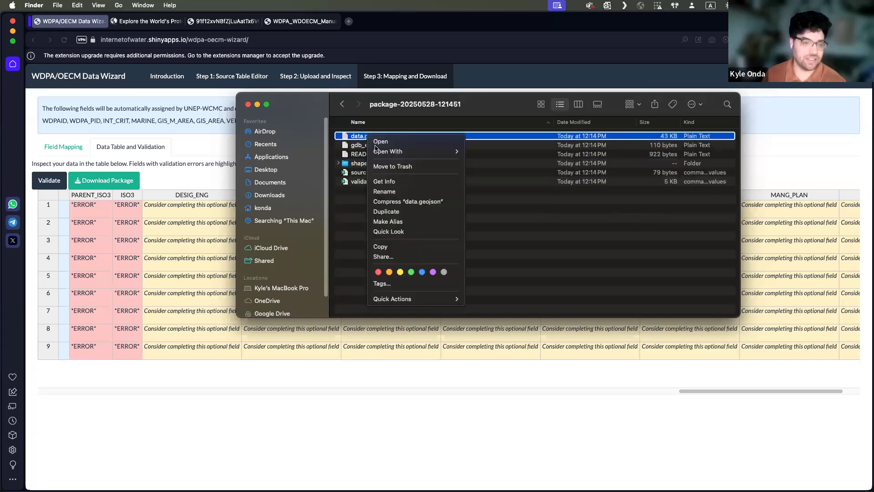
{"action": "mouse_move", "coordinate": [405, 151]}
{"action": "left_click", "coordinate": [500, 152]}
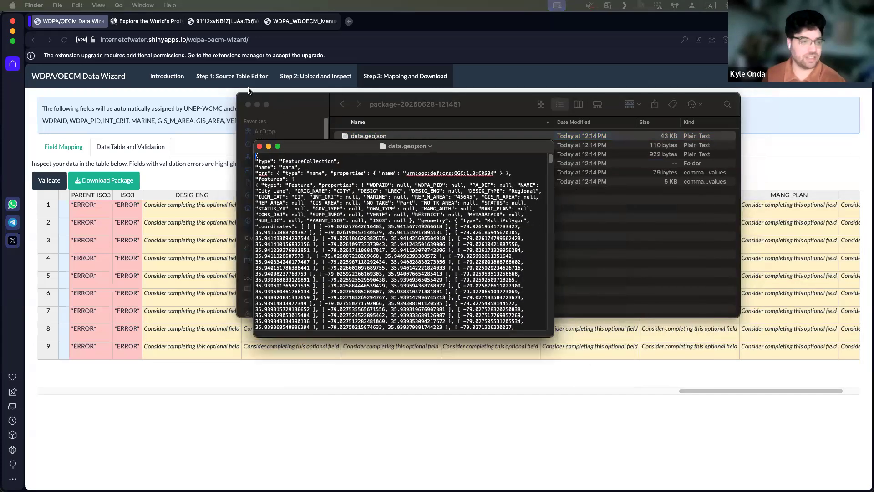
{"action": "left_click_drag", "start_coordinate": [421, 278], "coordinate": [609, 311]}
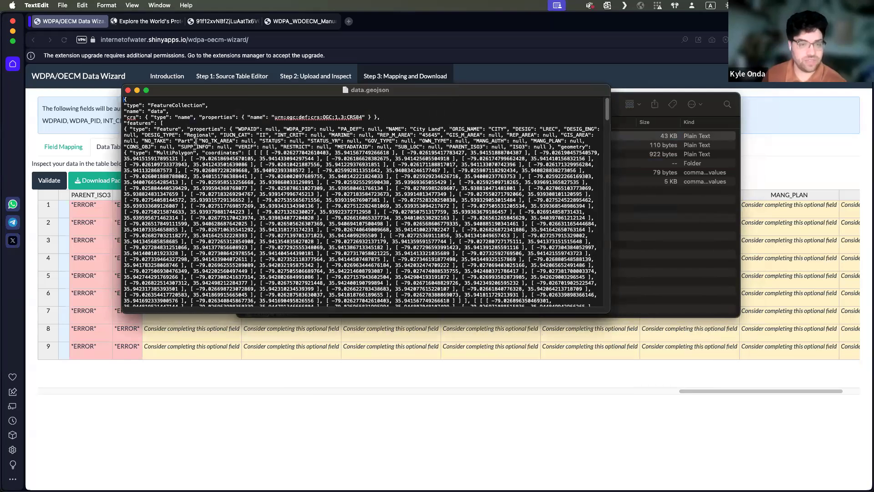
Step: Examine the first feature's properties in data.geojson, highlighting its REP_M_AREA value and the neighbouring attribute fields
{"action": "double_click", "coordinate": [436, 135]}
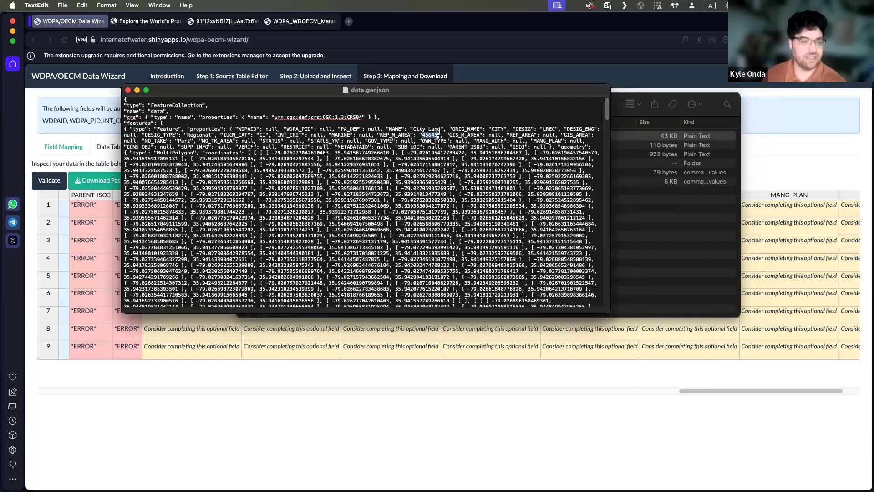
{"action": "left_click", "coordinate": [201, 144]}
{"action": "left_click_drag", "start_coordinate": [224, 135], "coordinate": [300, 136]}
{"action": "left_click", "coordinate": [289, 141]}
{"action": "left_click", "coordinate": [325, 164]}
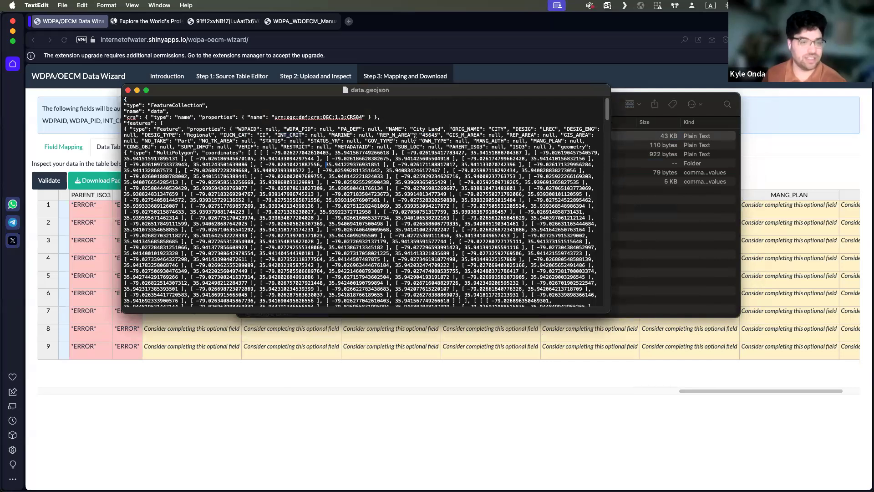
{"action": "left_click_drag", "start_coordinate": [422, 135], "coordinate": [438, 136]}
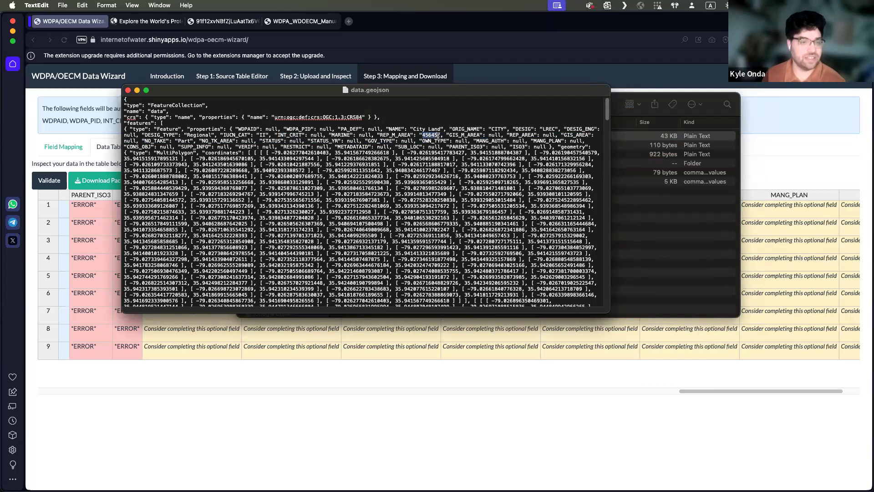
{"action": "left_click", "coordinate": [351, 158]}
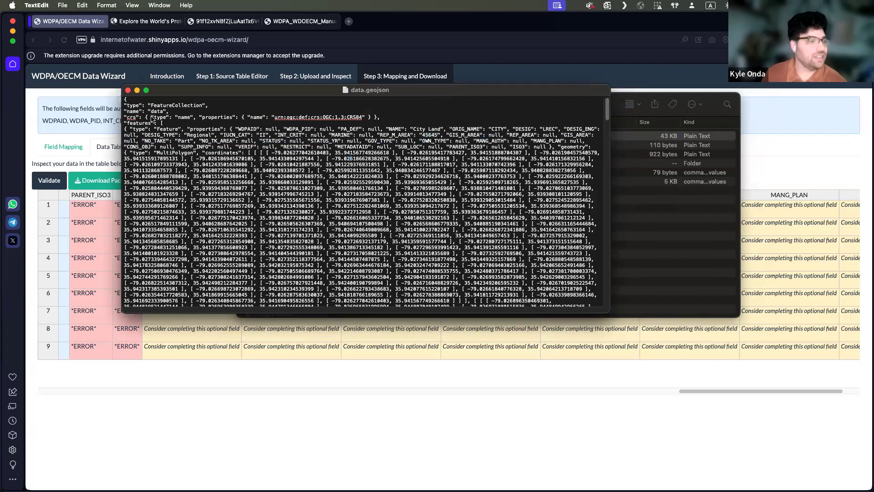
Step: Close data.geojson and the package folder window, and return to the WDPA/OECM Data Wizard in the browser
{"action": "left_click", "coordinate": [128, 91]}
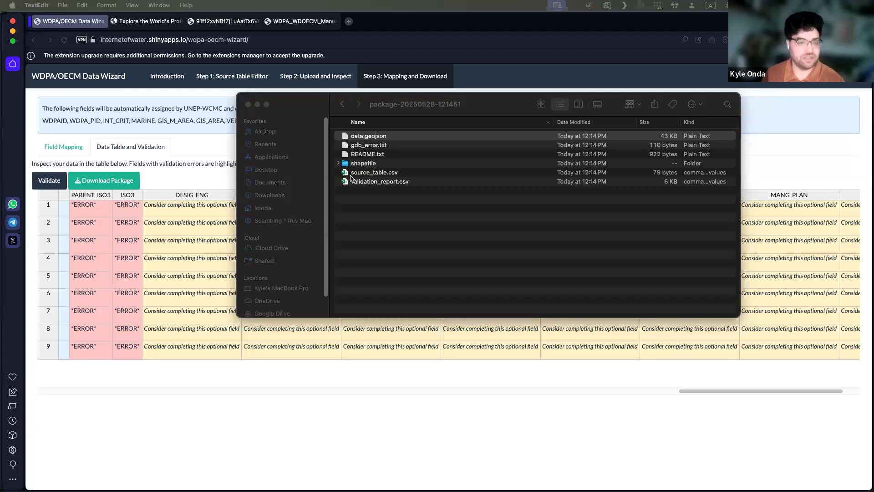
{"action": "left_click", "coordinate": [248, 104]}
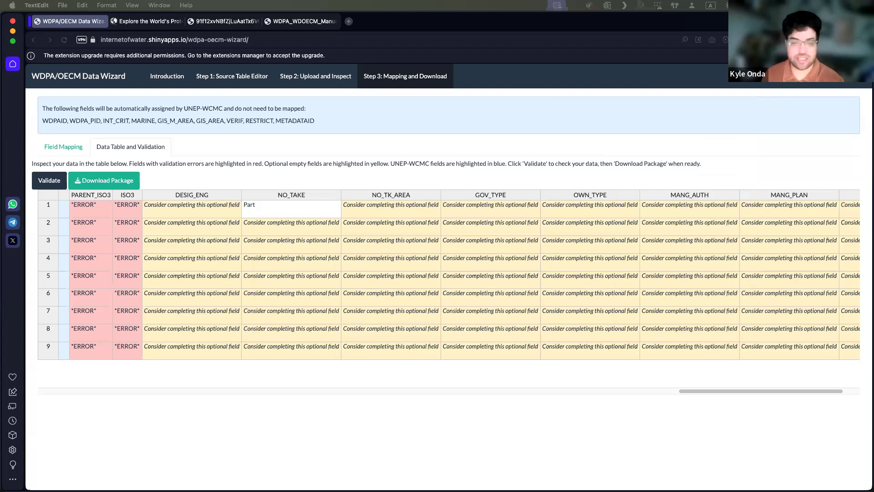
{"action": "left_click", "coordinate": [266, 40]}
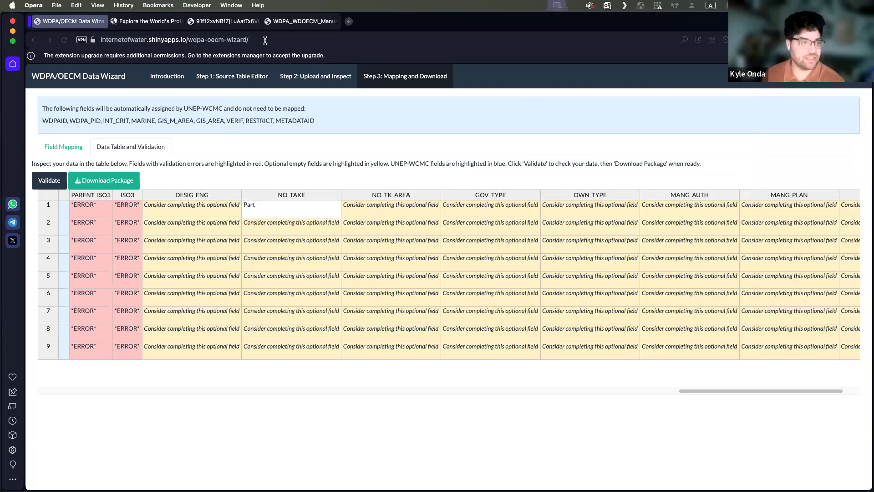